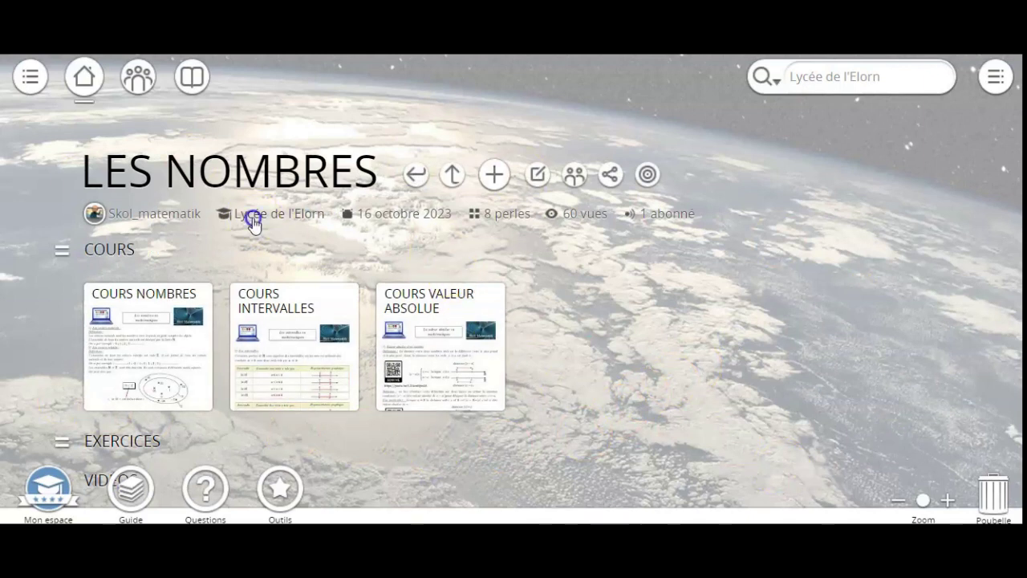
- Change the visibility of the LES NOMBRES collection to private
left_click(253, 223)
left_click(276, 229)
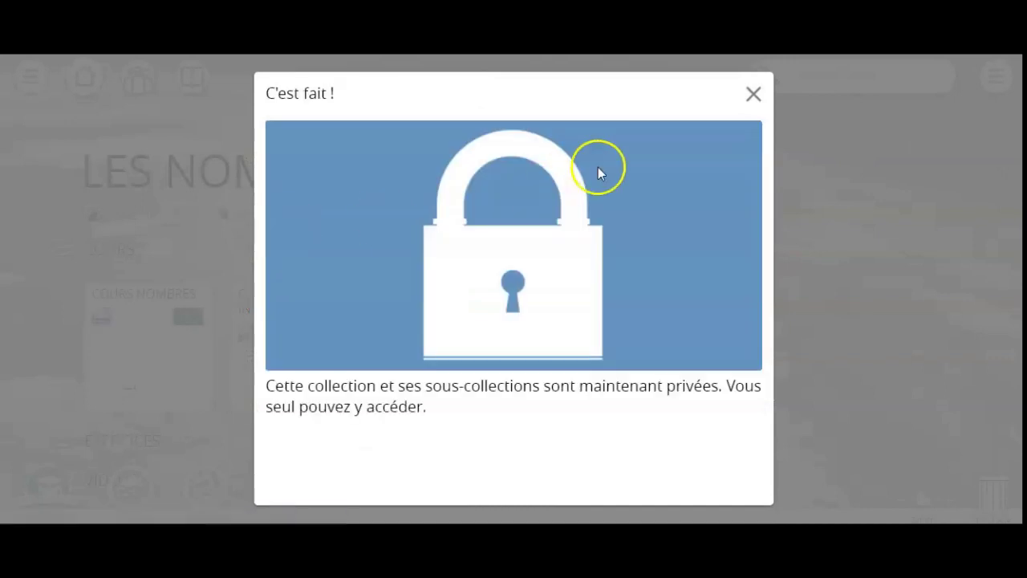
left_click(753, 95)
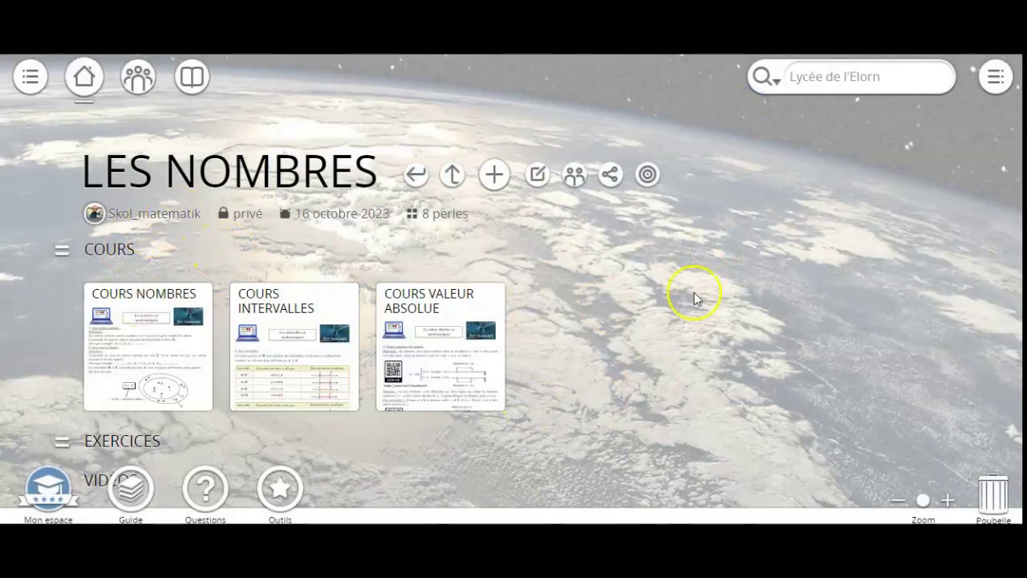
- Start sharing LES NOMBRES through the directory and choose the SECONDE F class of Lycée de l'Elorn
left_click(610, 179)
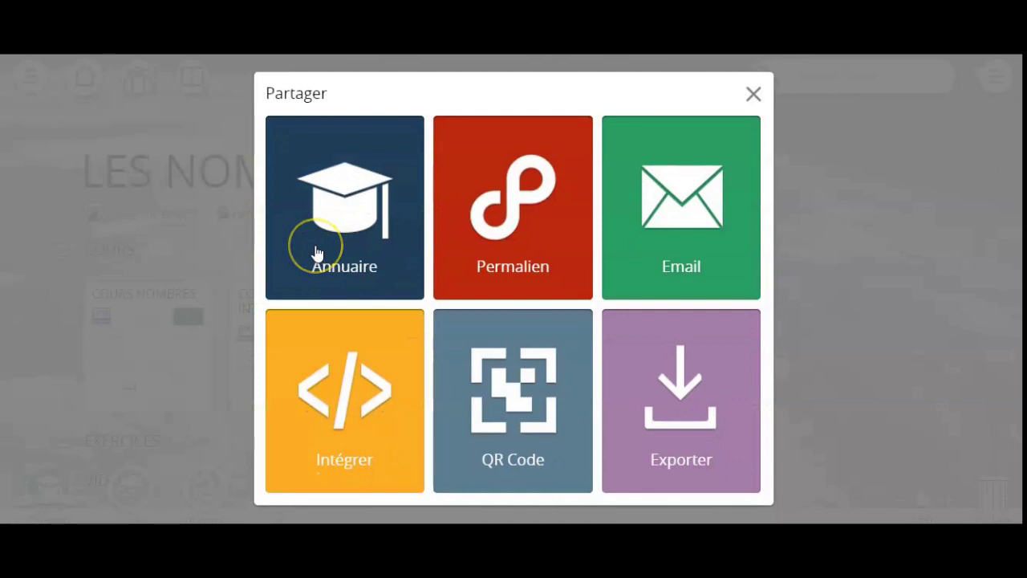
left_click(317, 253)
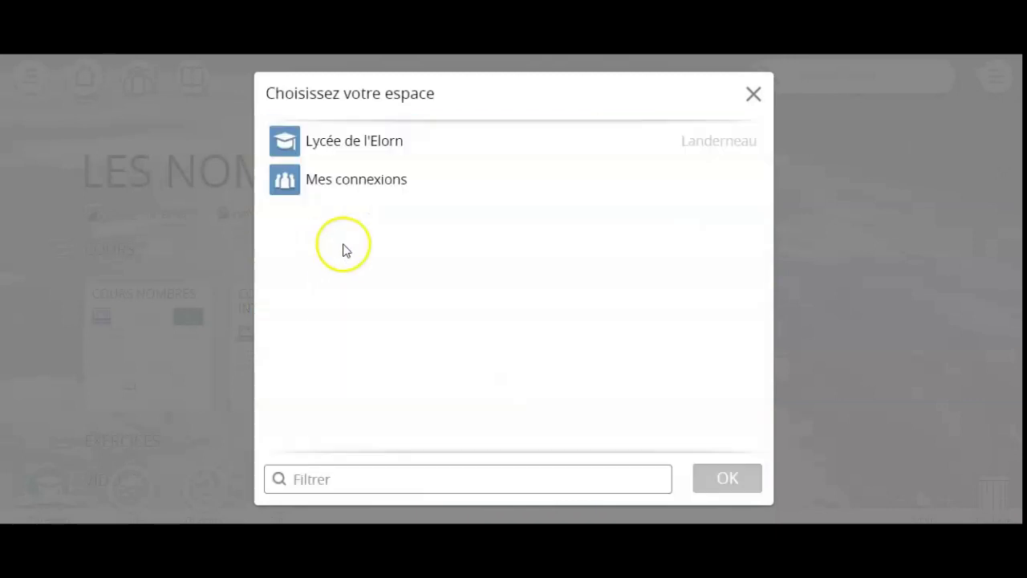
left_click(402, 151)
scroll(420, 245, "down", 4)
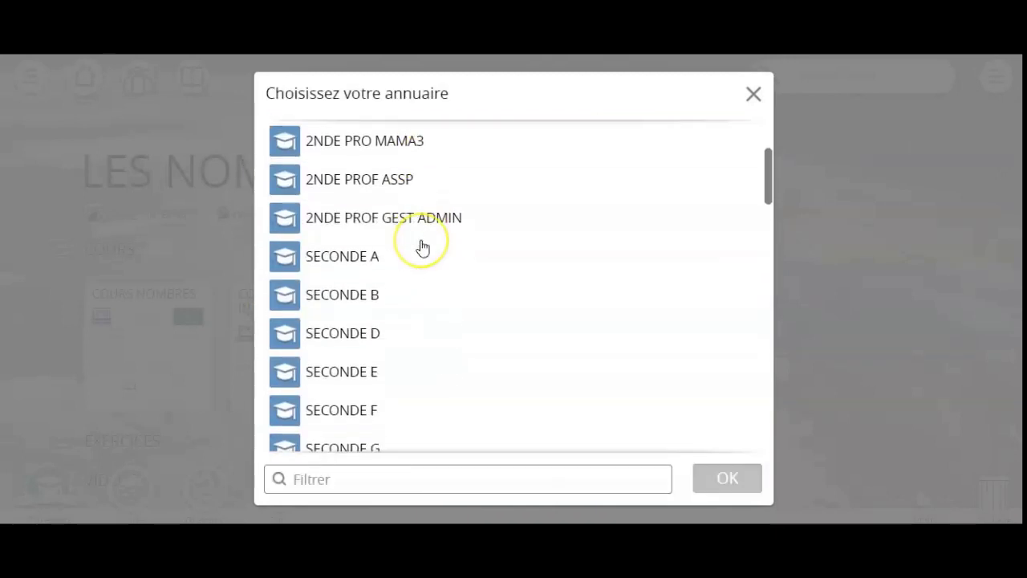
left_click(341, 254)
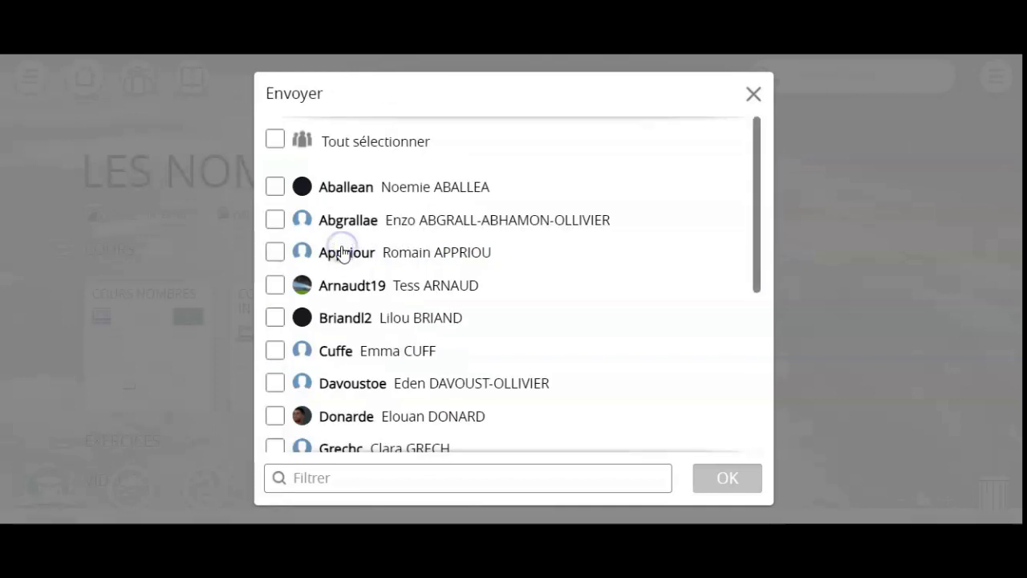
- Try selecting all class members, clear that selection, and choose only the student with the white-spacesuit avatar as recipient
left_click(276, 143)
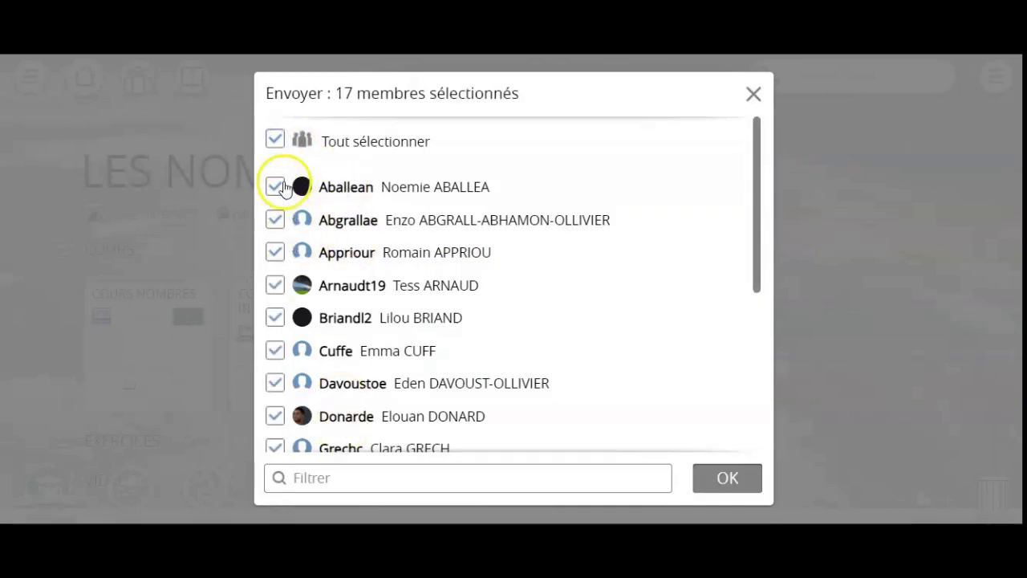
left_click(275, 141)
scroll(341, 235, "down", 4)
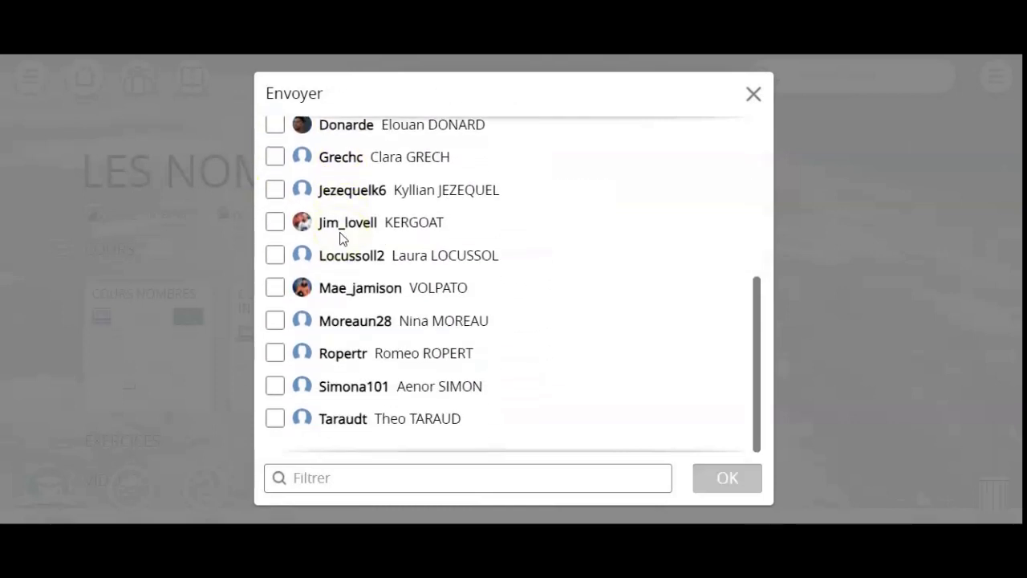
left_click(273, 225)
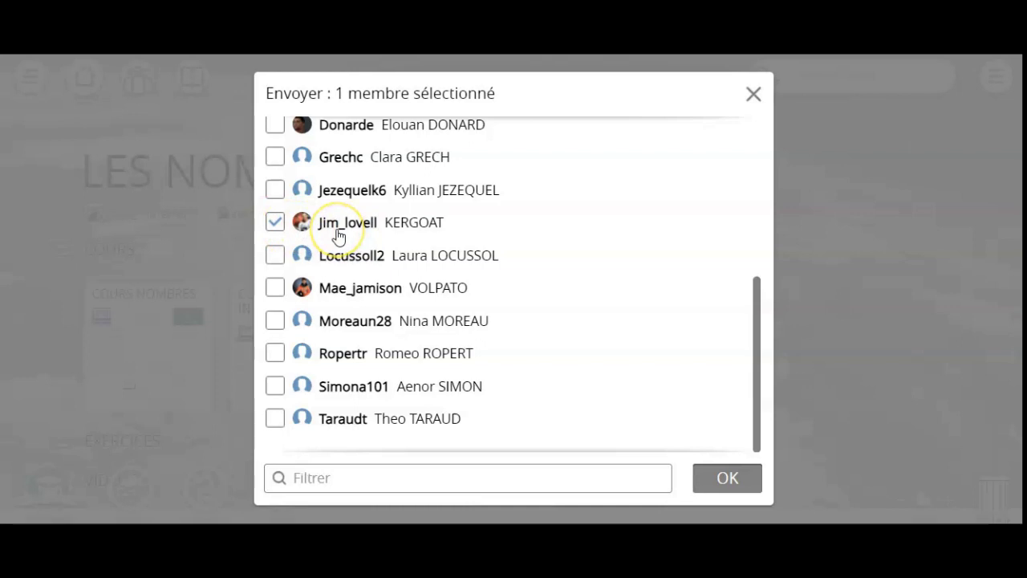
left_click(724, 477)
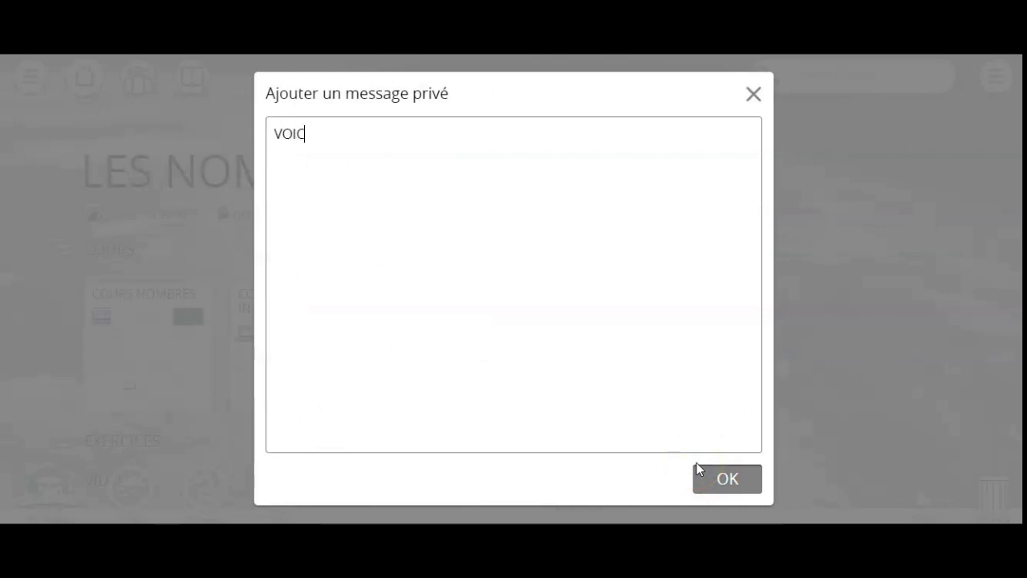
- Send the collection with the private message "VOICI LE COURS SUR LES NOMBRES" and close the sharing dialogs
type("VOICI LE COURS SUR LE")
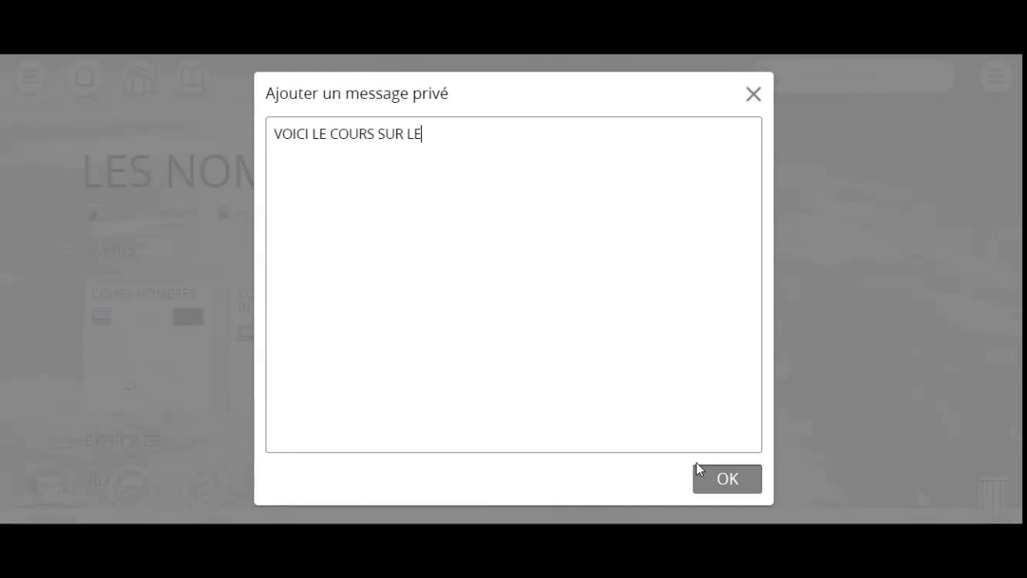
type("S NOMN")
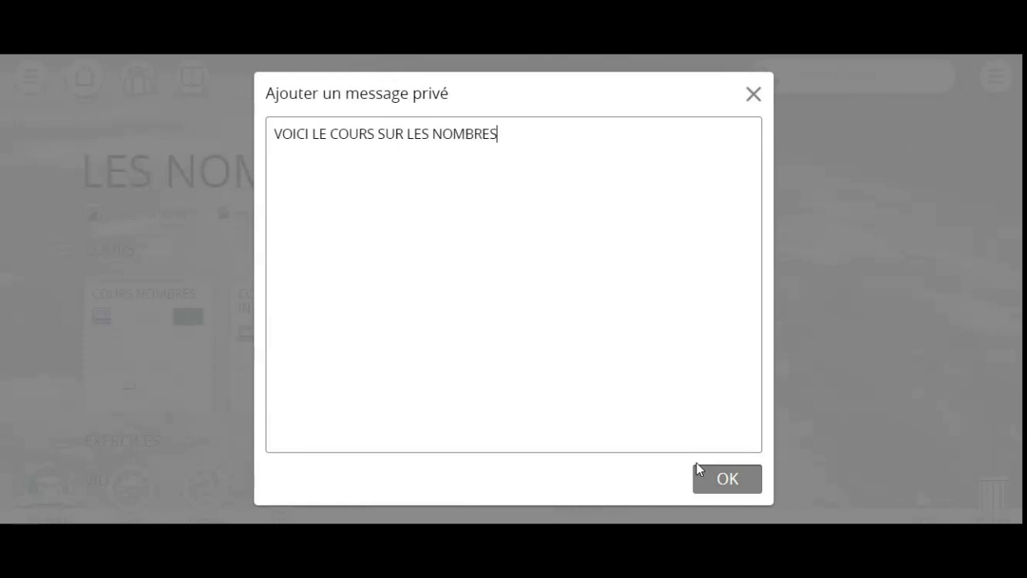
left_click(728, 478)
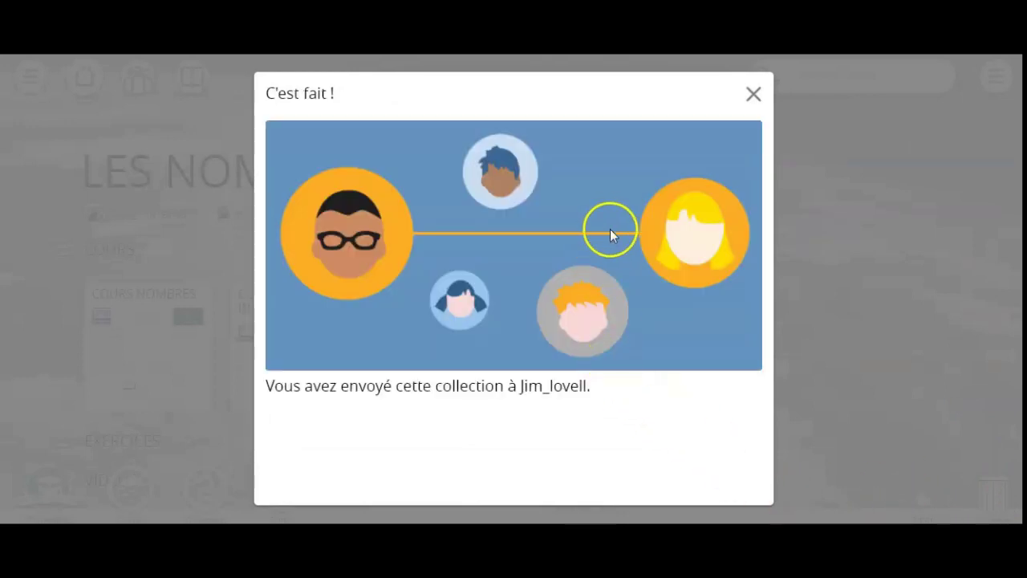
left_click(752, 95)
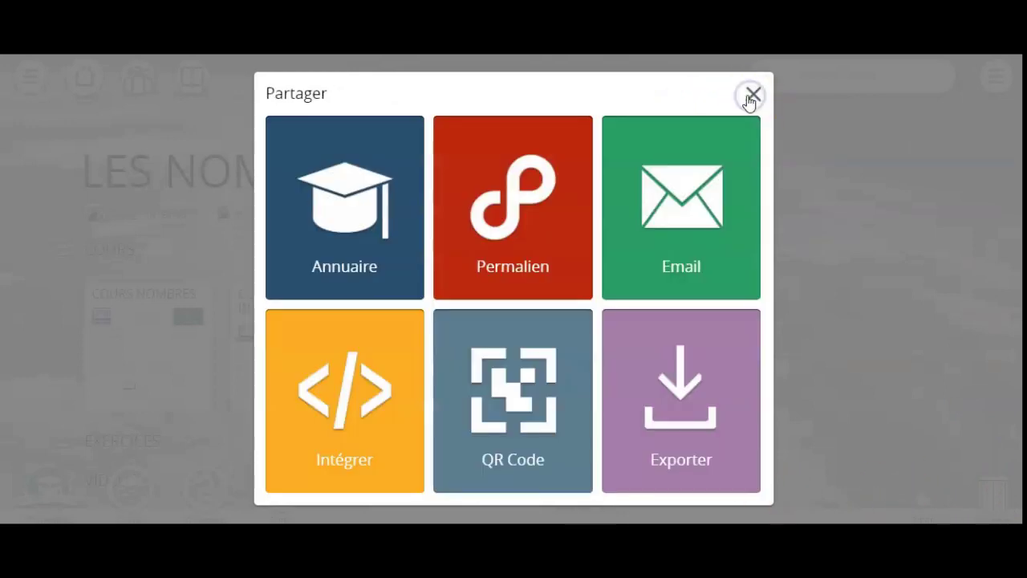
left_click(752, 95)
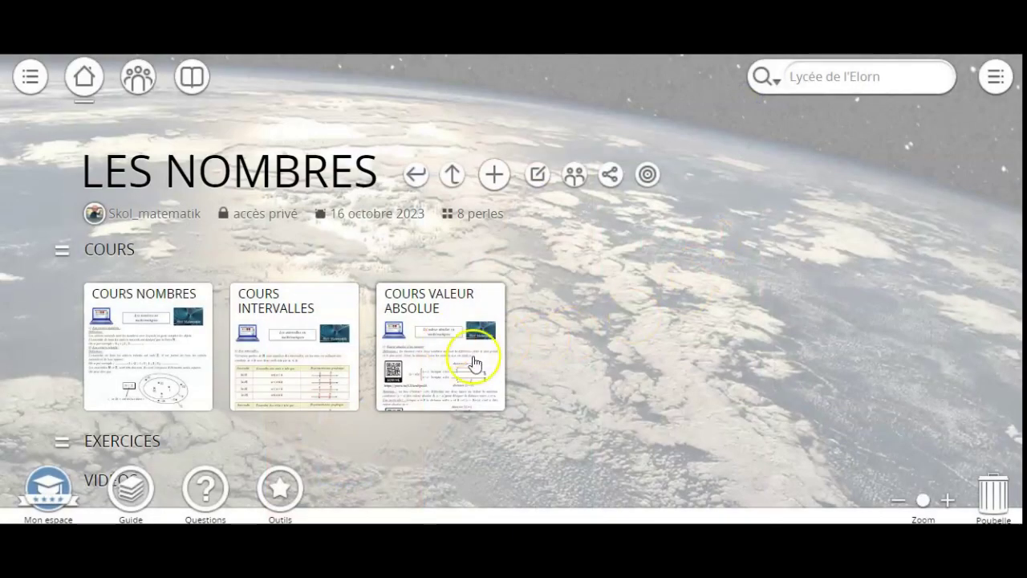
- Check which people have private access to the LES NOMBRES collection
left_click(265, 214)
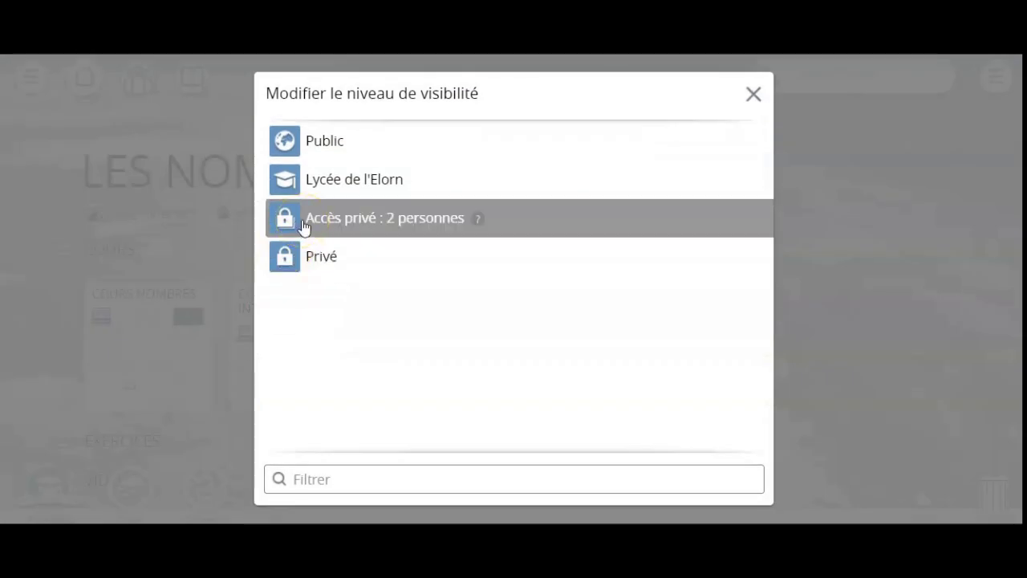
left_click(304, 226)
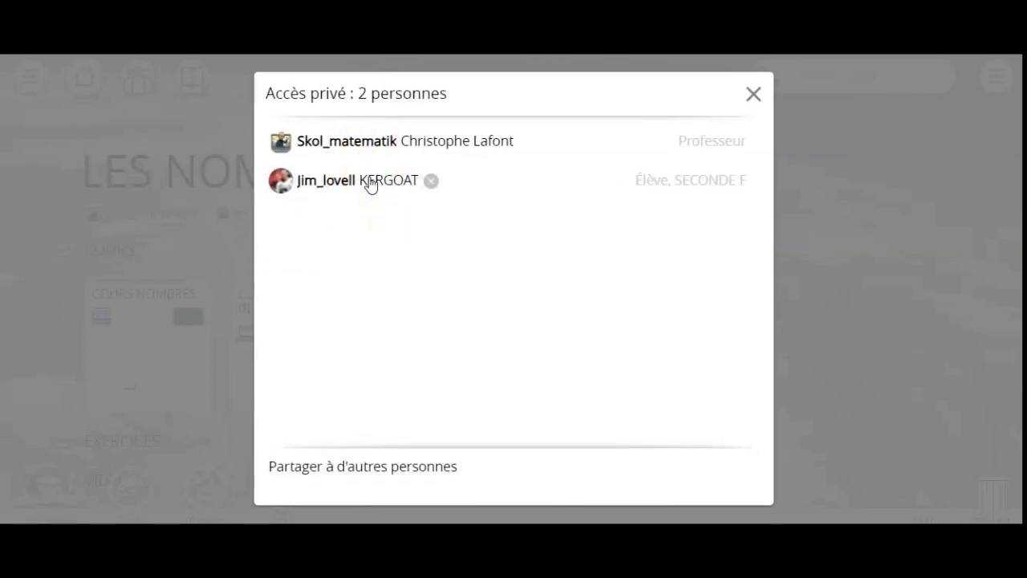
left_click(755, 95)
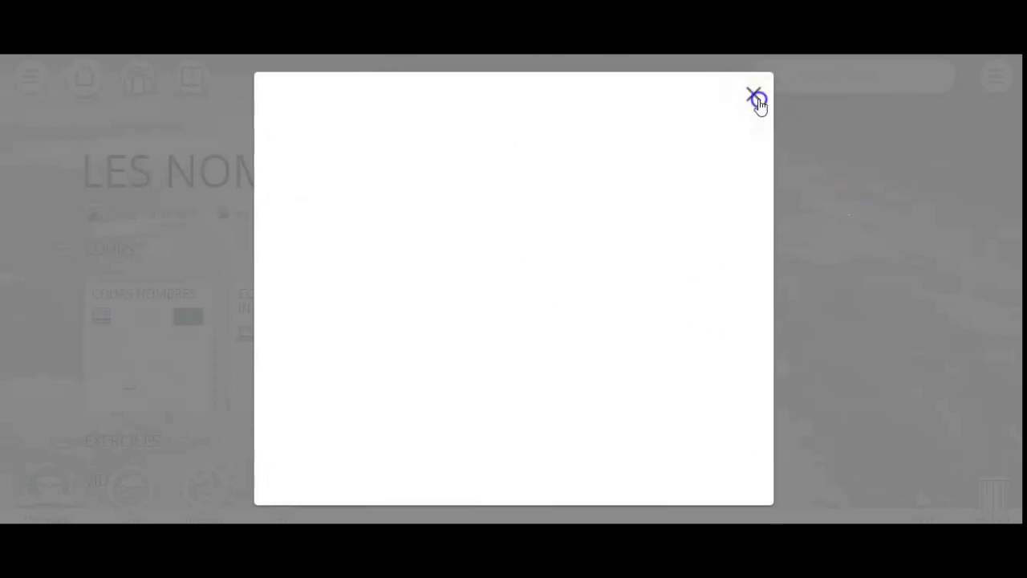
left_click(755, 95)
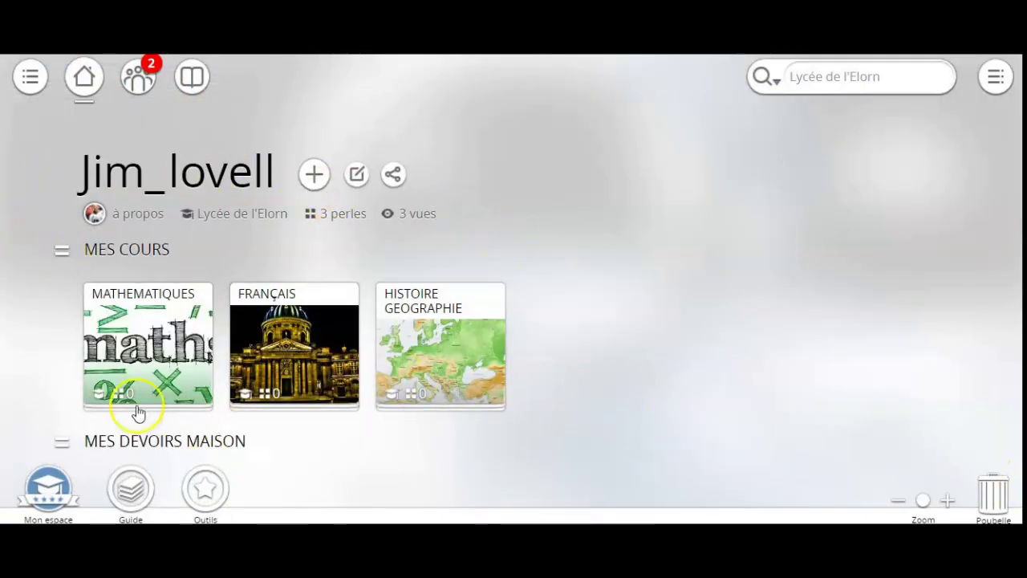
- In the student's account, subscribe to the LES NOMBRES collection received from the teacher, adding it to MATHEMATIQUES
left_click(140, 85)
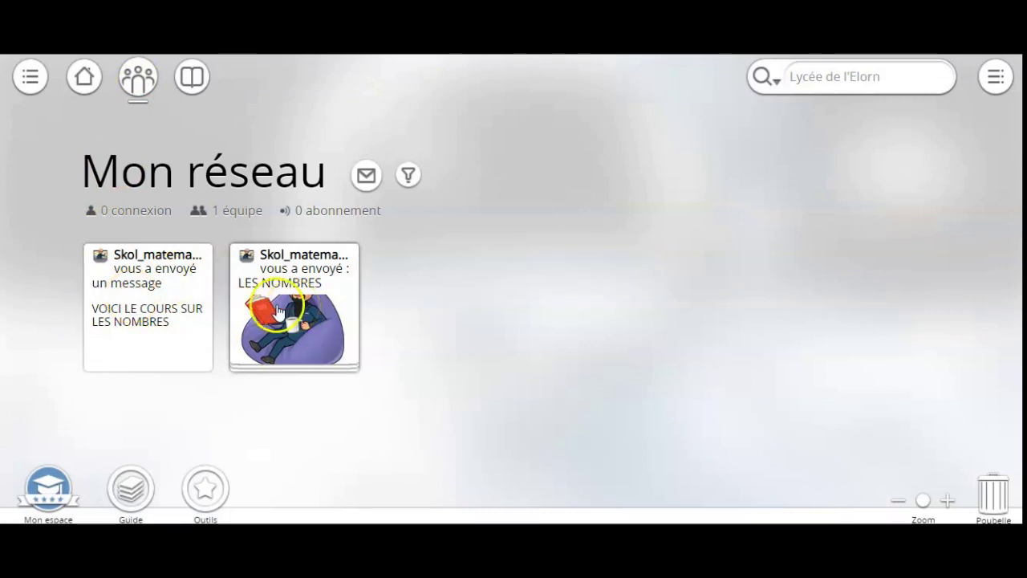
left_click(278, 311)
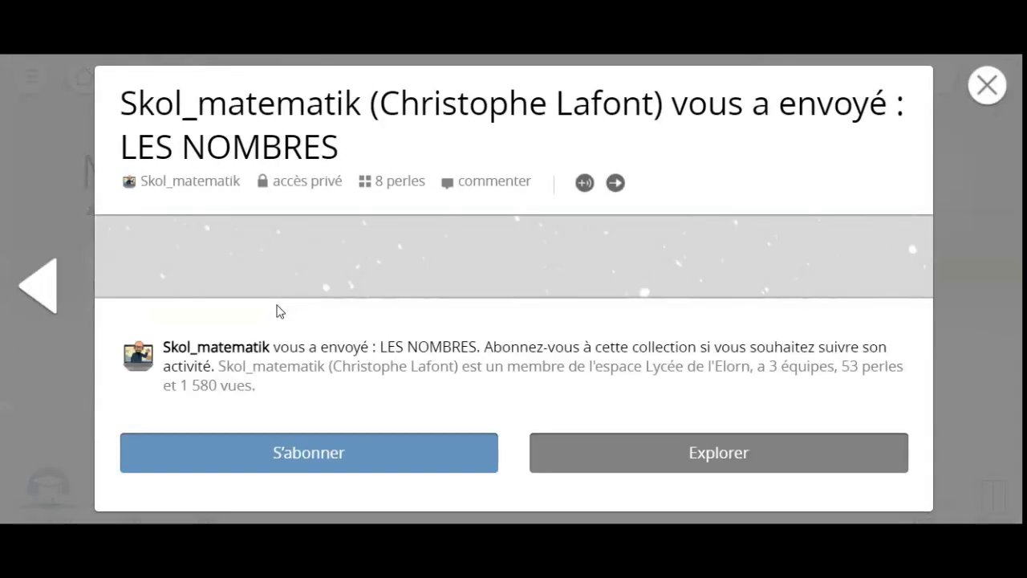
left_click(273, 443)
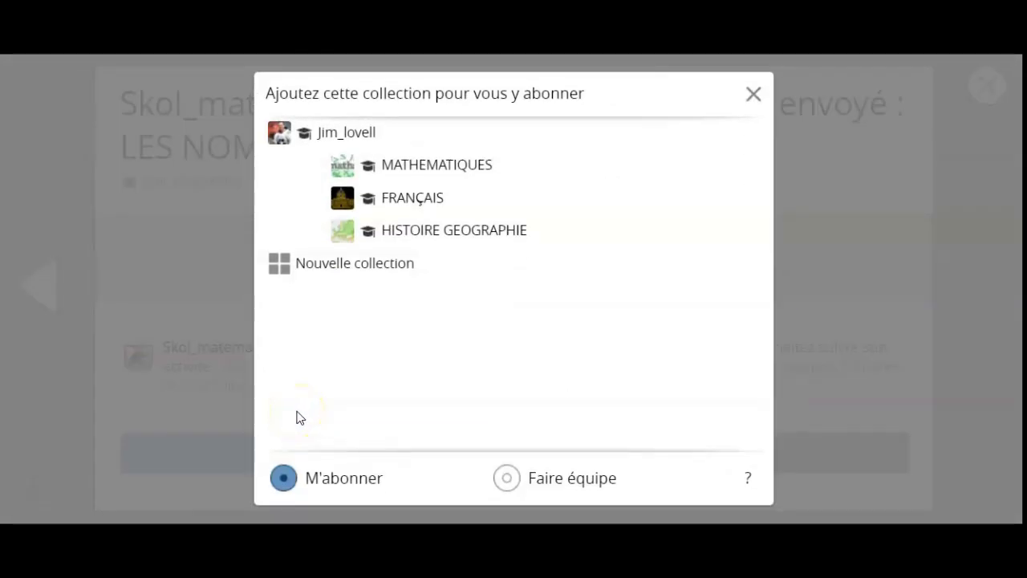
left_click(414, 170)
left_click(472, 474)
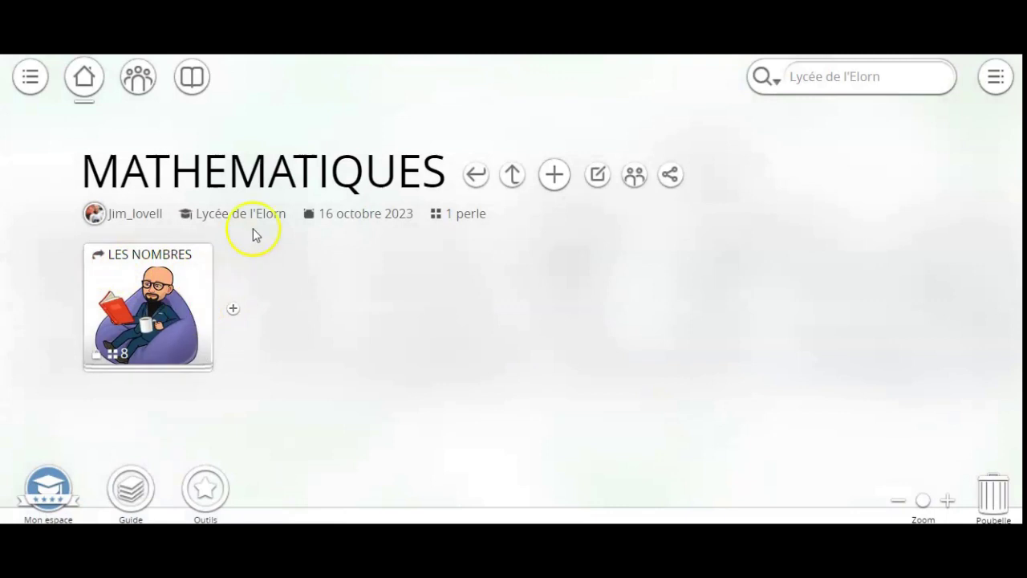
- Open the subscribed LES NOMBRES collection and try to move COURS VALEUR ABSOLUE and COURS INTERVALLES to the trash
left_click(191, 314)
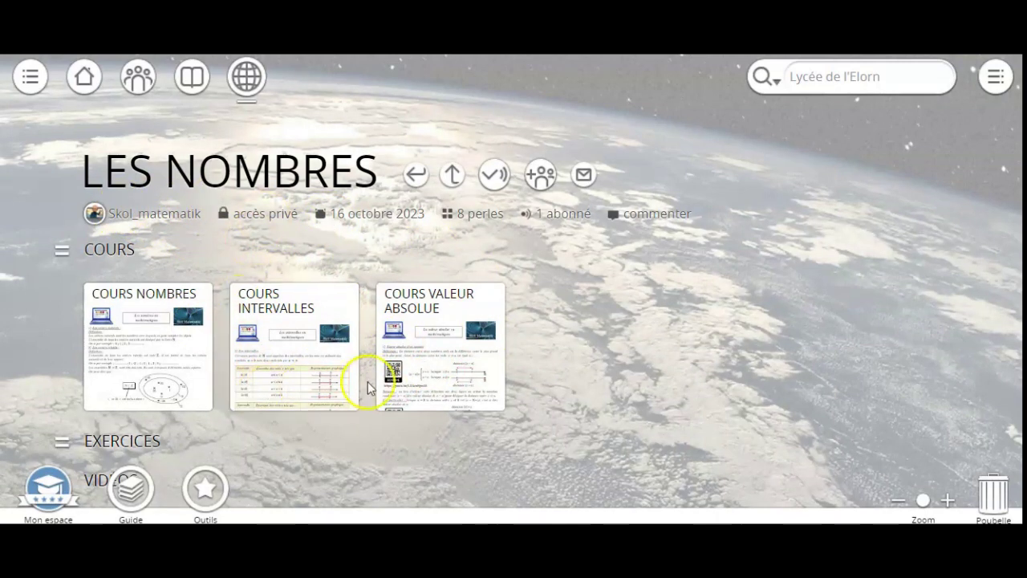
left_click(434, 359)
left_click_drag(434, 358, 1004, 495)
left_click_drag(333, 340, 1013, 494)
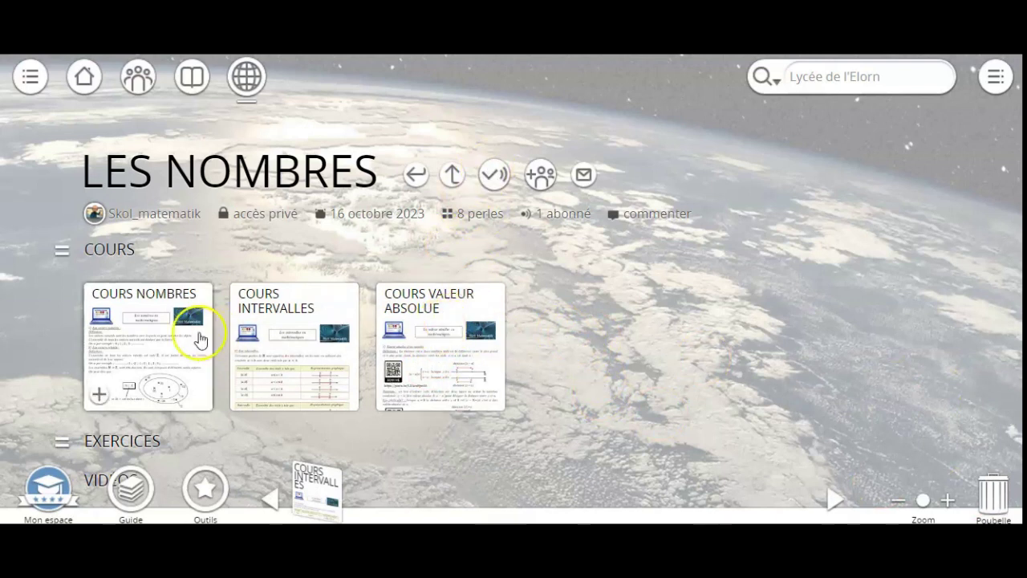
- Open the full PDF of COURS VALEUR ABSOLUE, look through its pages and return to the collection
left_click(438, 353)
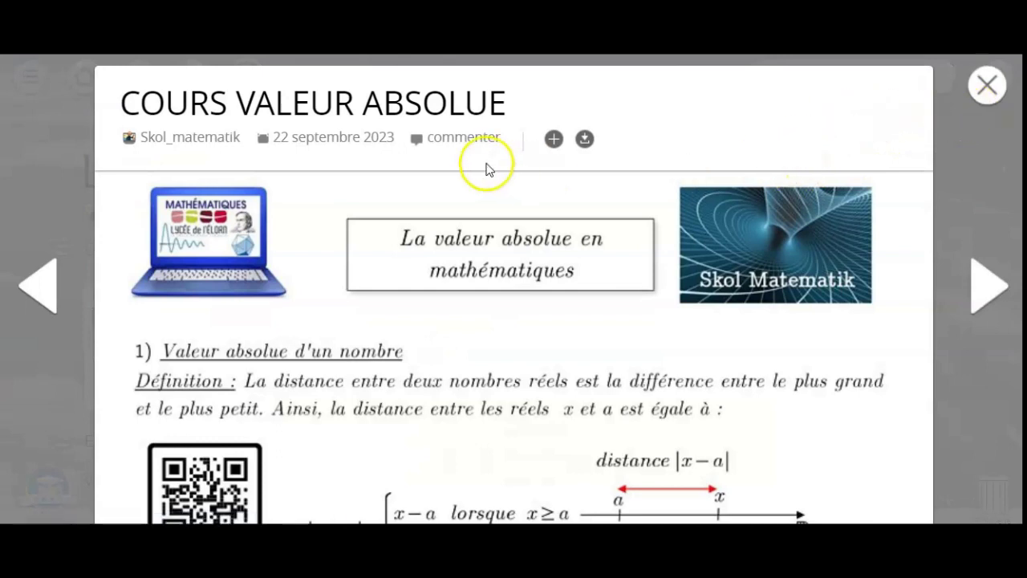
left_click(584, 141)
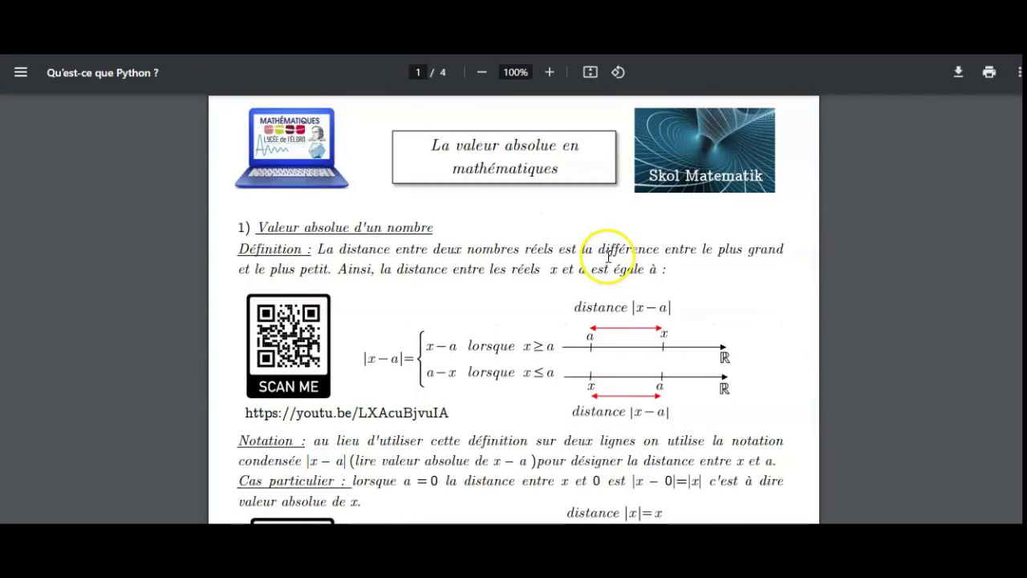
scroll(458, 252, "down", 8)
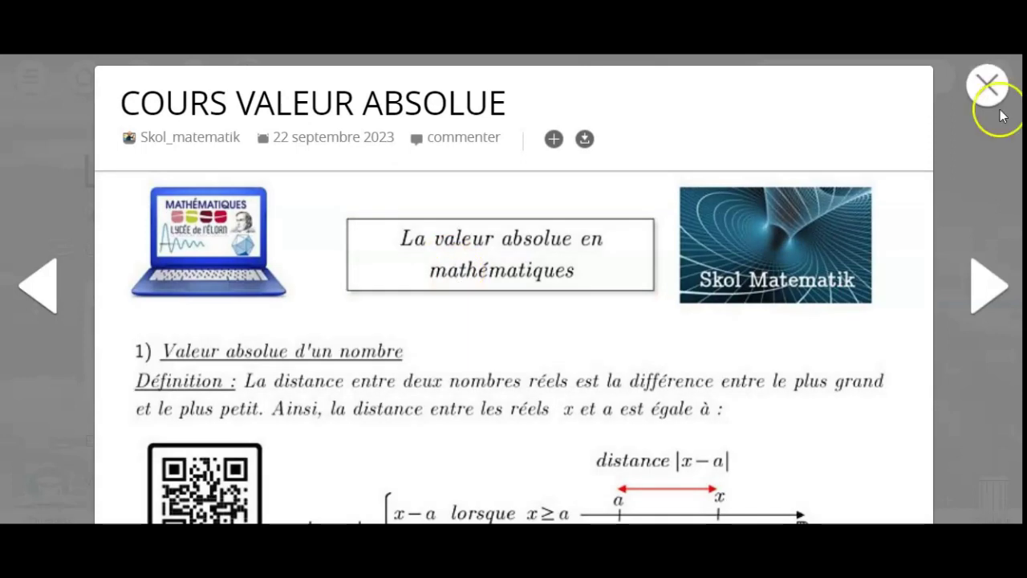
left_click(986, 85)
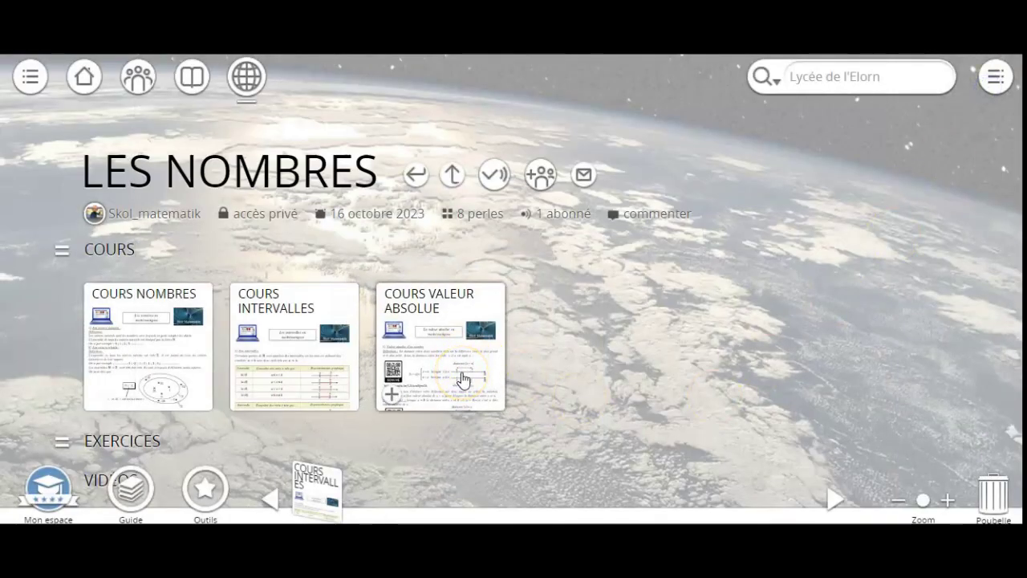
- Look at the teacher's parent SECONDE collection and return to the student's own MATHEMATIQUES collection
left_click(452, 174)
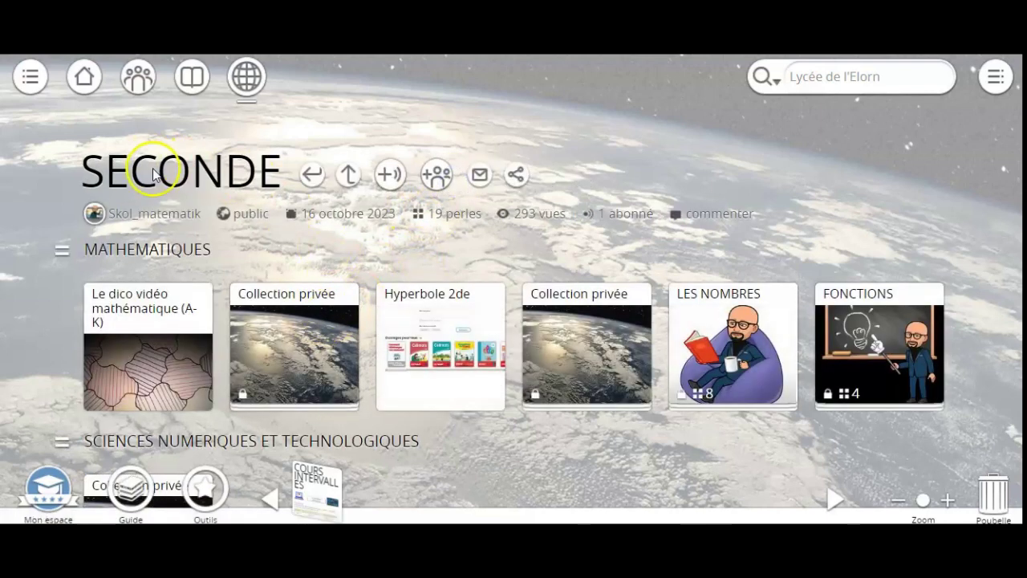
left_click(83, 76)
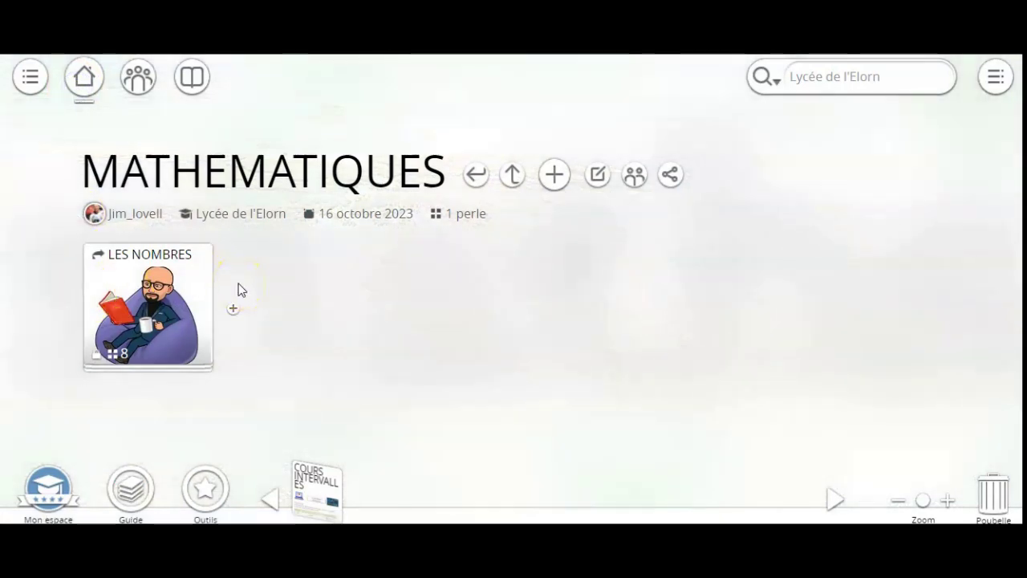
- Reply "Bien reçu merci" to the teacher's message in the student's network notifications
left_click(138, 77)
left_click(116, 323)
left_click(264, 272)
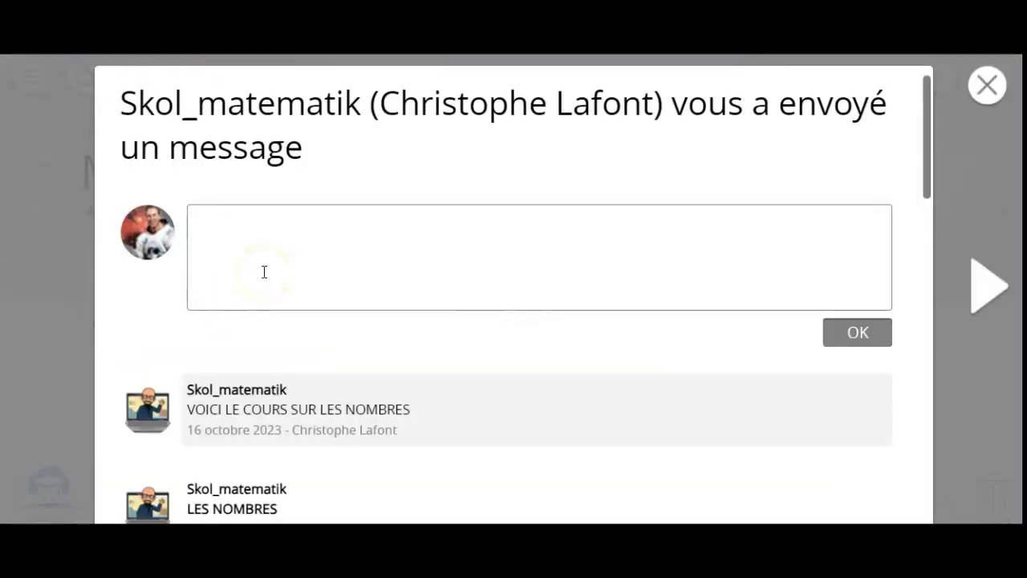
type("Bien reç")
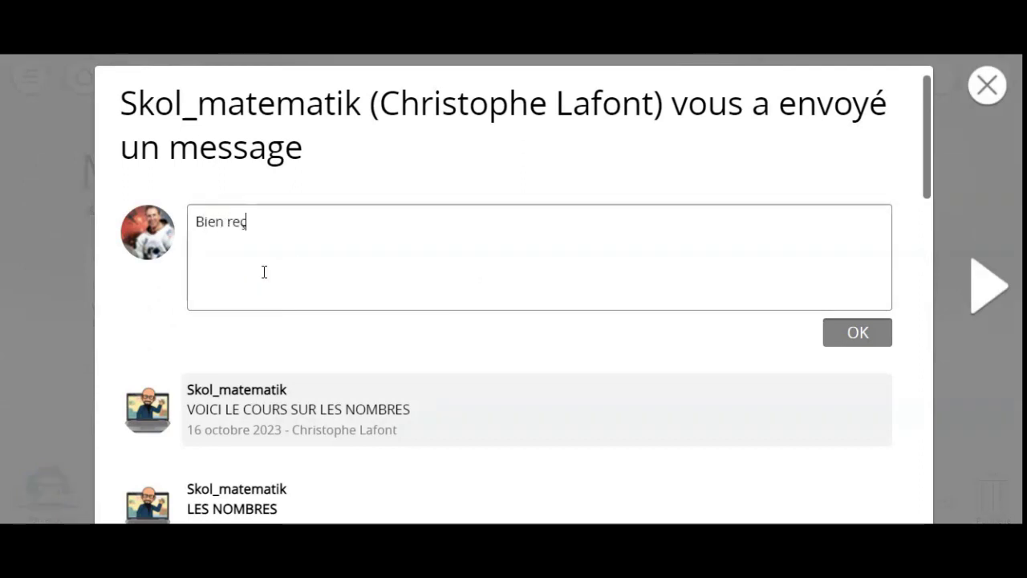
type("u merci")
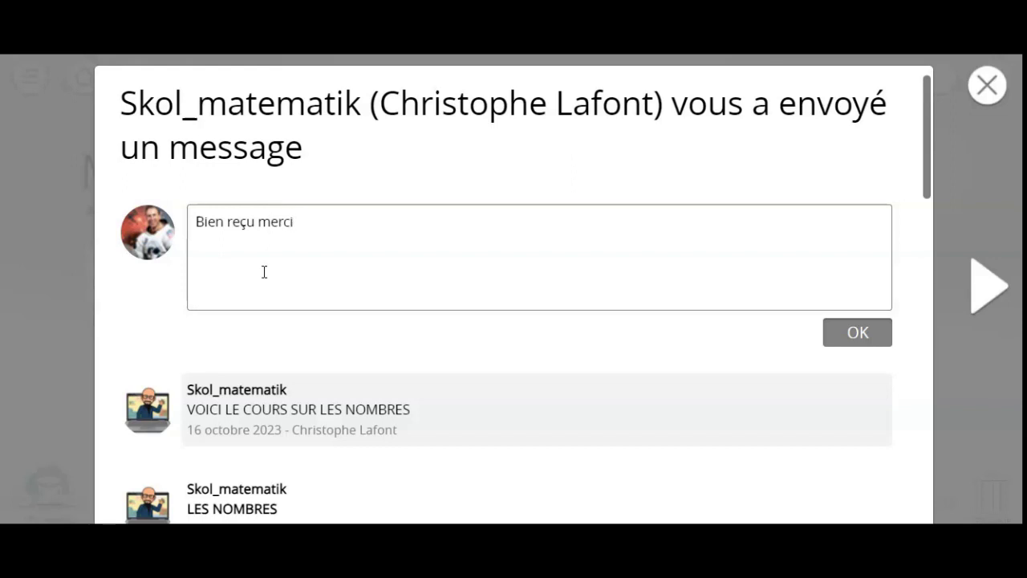
left_click(855, 334)
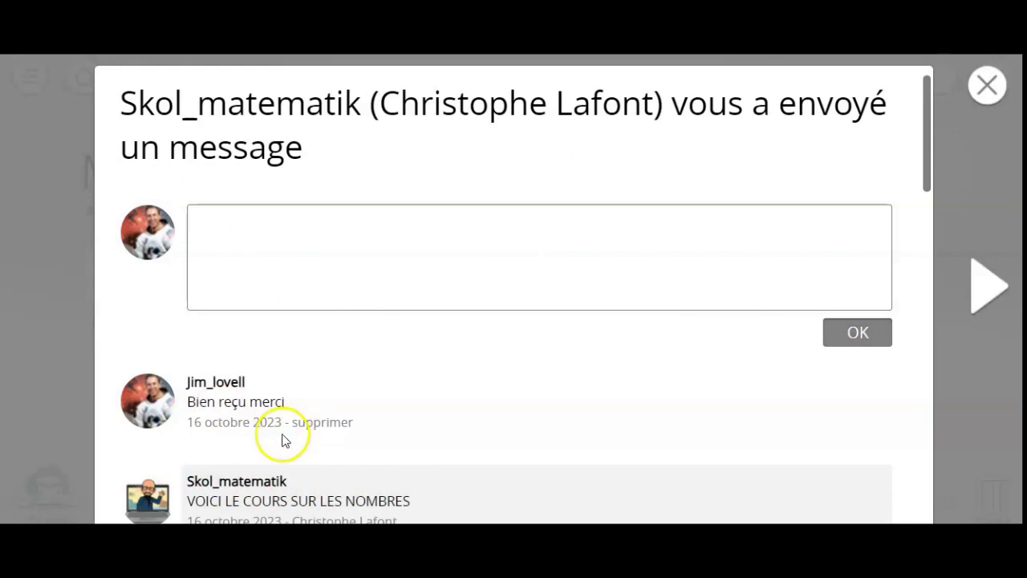
- Close the student's message conversation and look for the student's reply in the teacher's network notifications
mouse_move(236, 423)
left_click(987, 85)
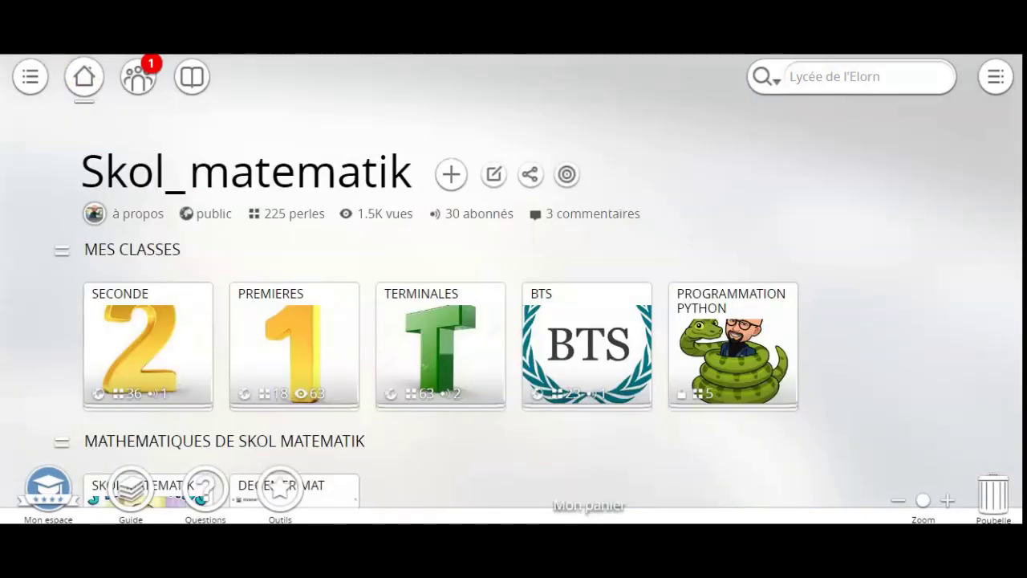
left_click(138, 86)
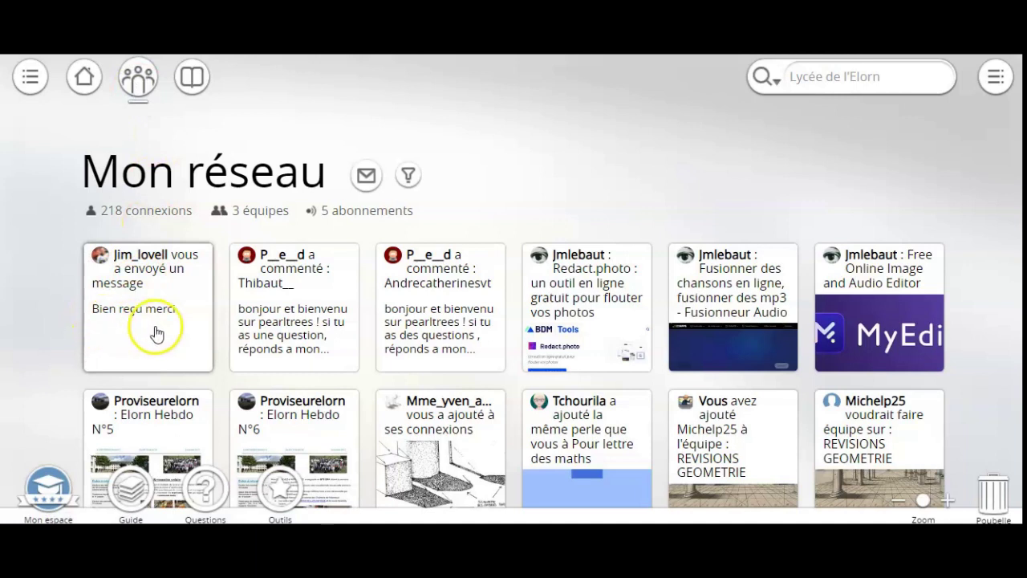
- Open the LES NOMBRES collection inside the teacher's SECONDE collection
left_click(88, 83)
left_click(115, 350)
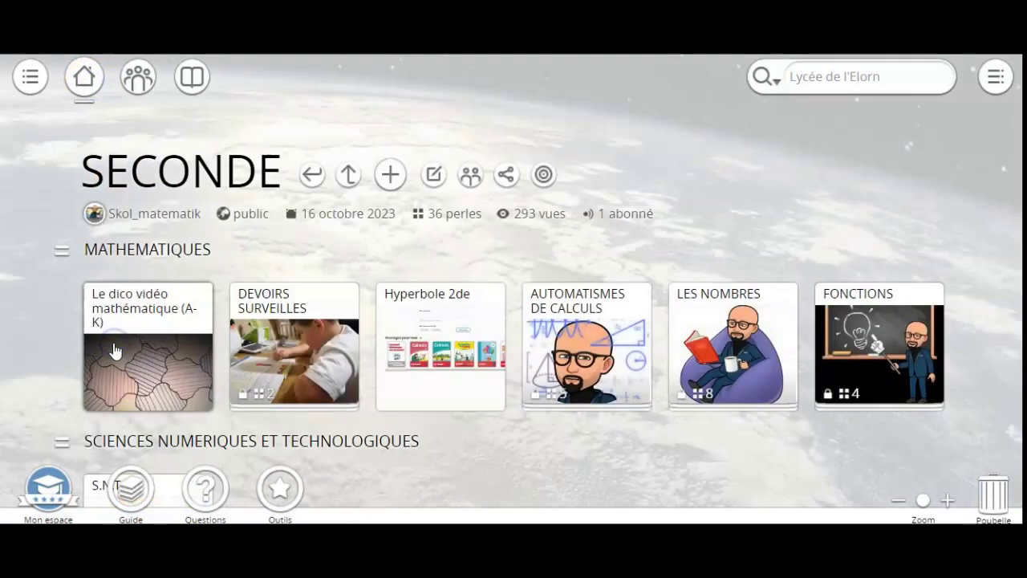
left_click(566, 363)
left_click(710, 353)
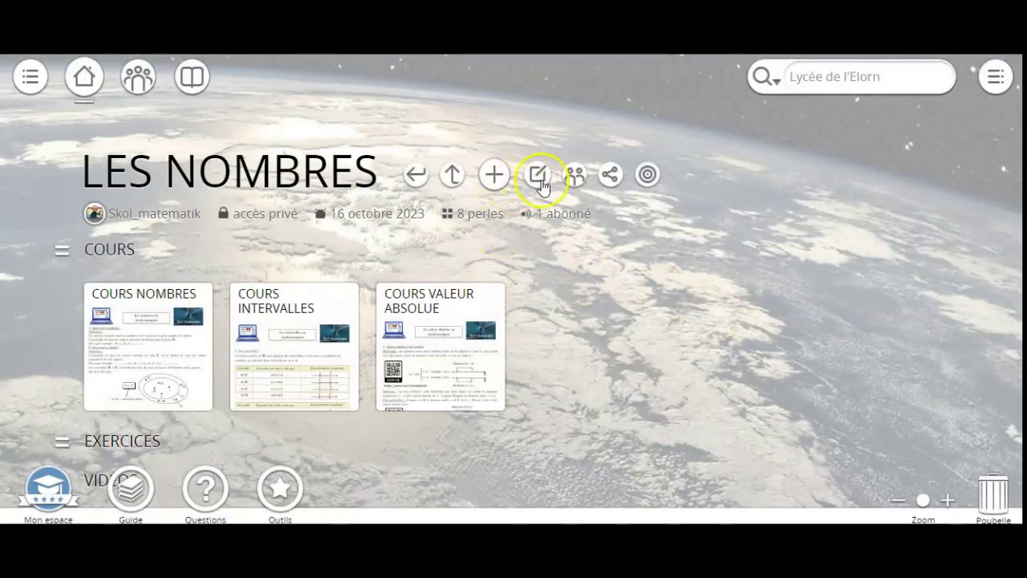
left_click(540, 176)
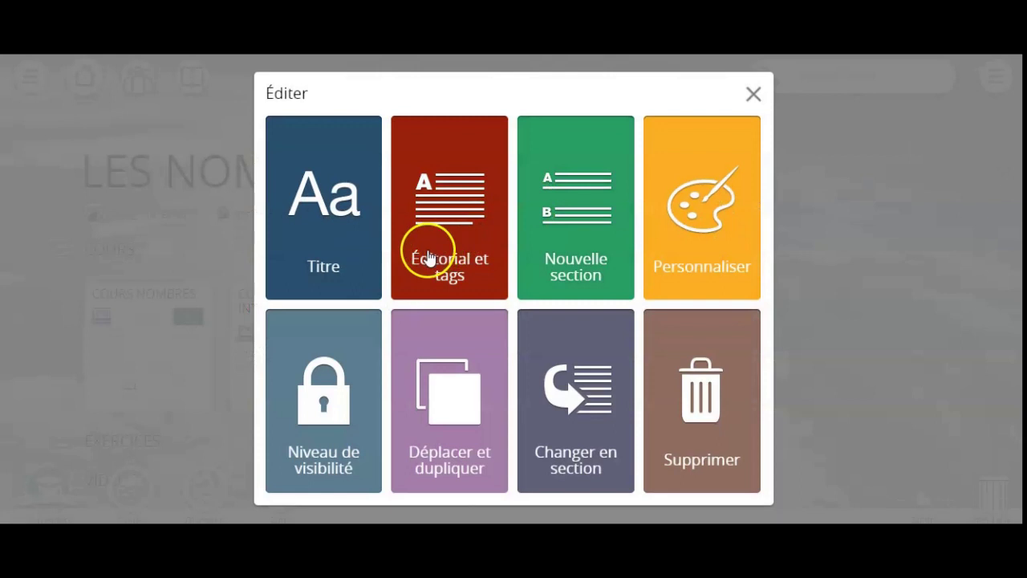
left_click(248, 250)
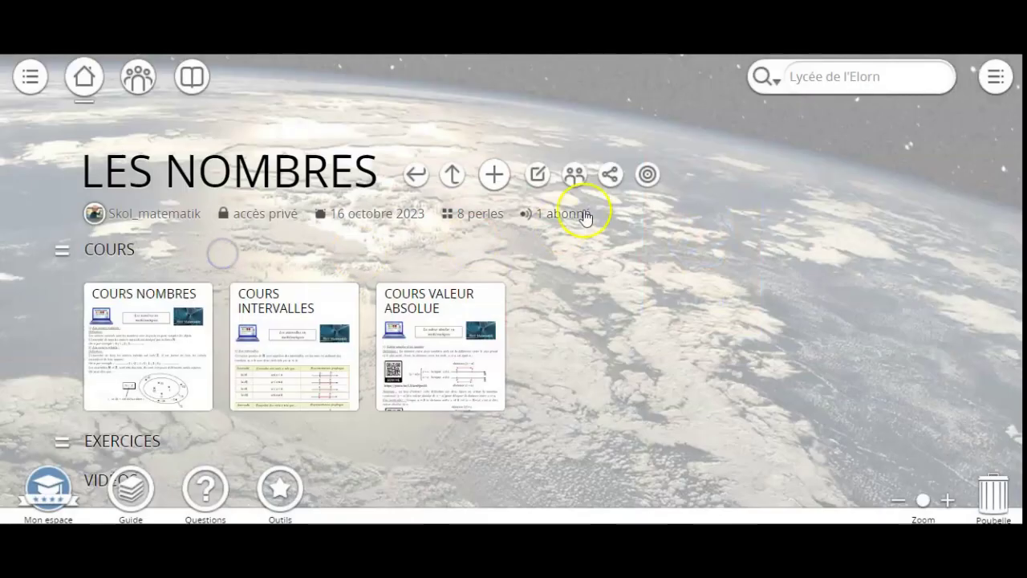
- Add an untitled note reading "remarques sur le cours" to the LES NOMBRES collection
left_click(503, 190)
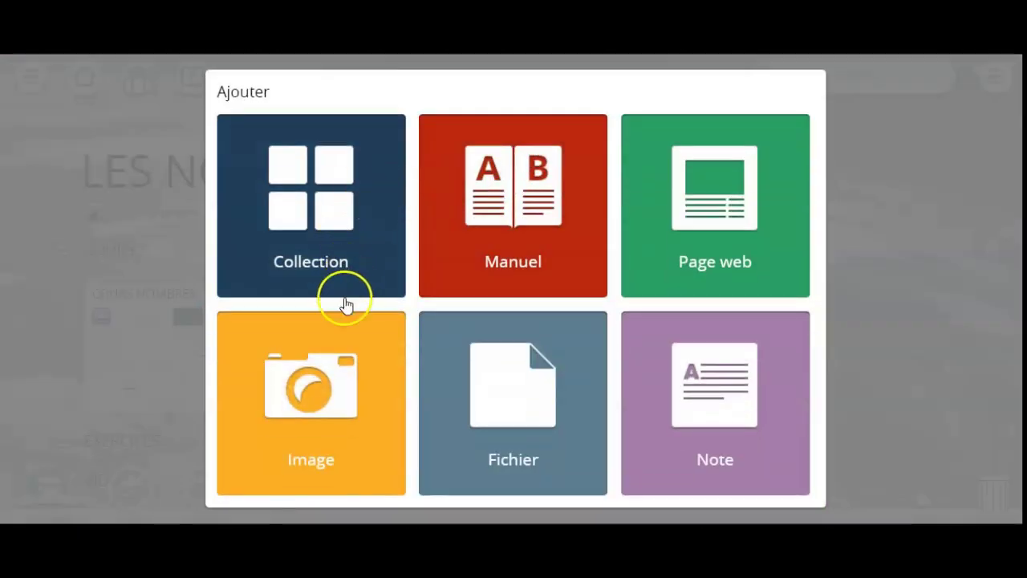
left_click(754, 417)
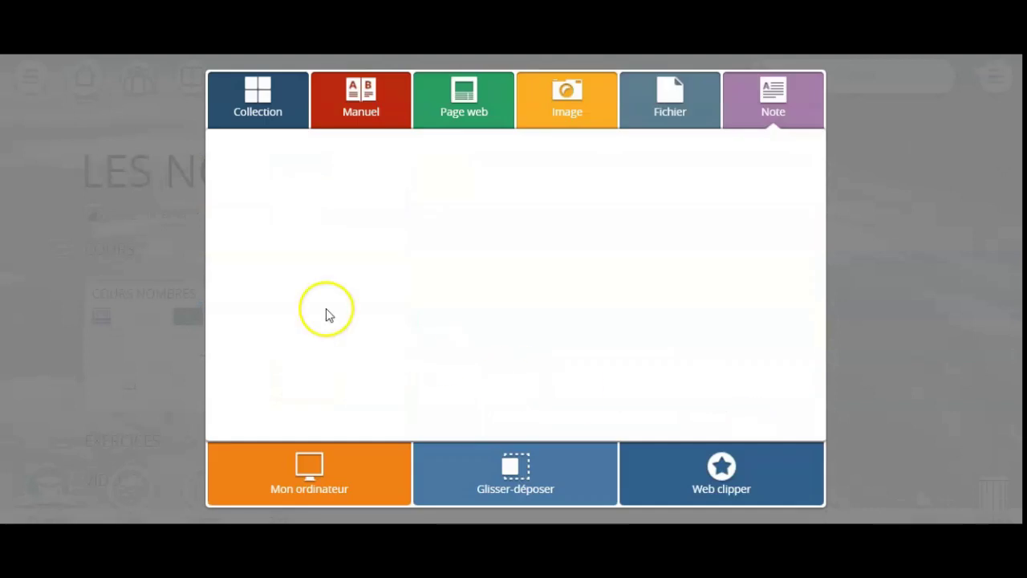
left_click(771, 118)
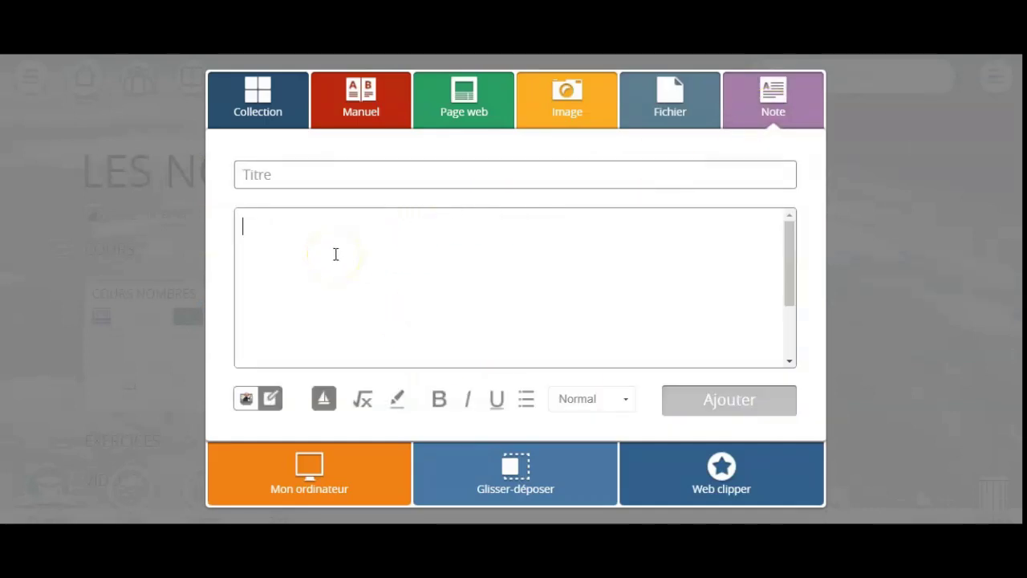
type("rea")
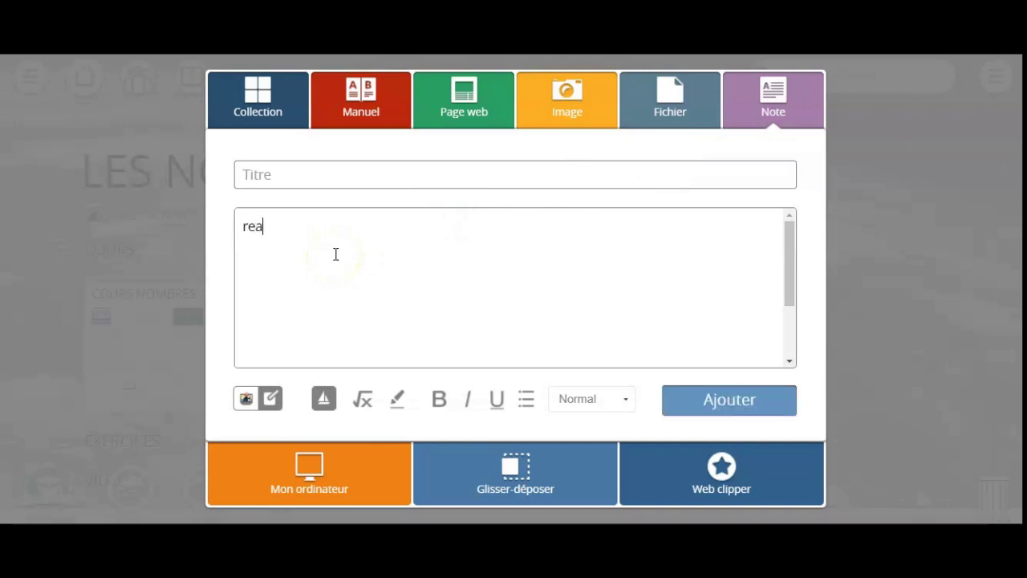
key("BackSpace")
type("marques sur le cou")
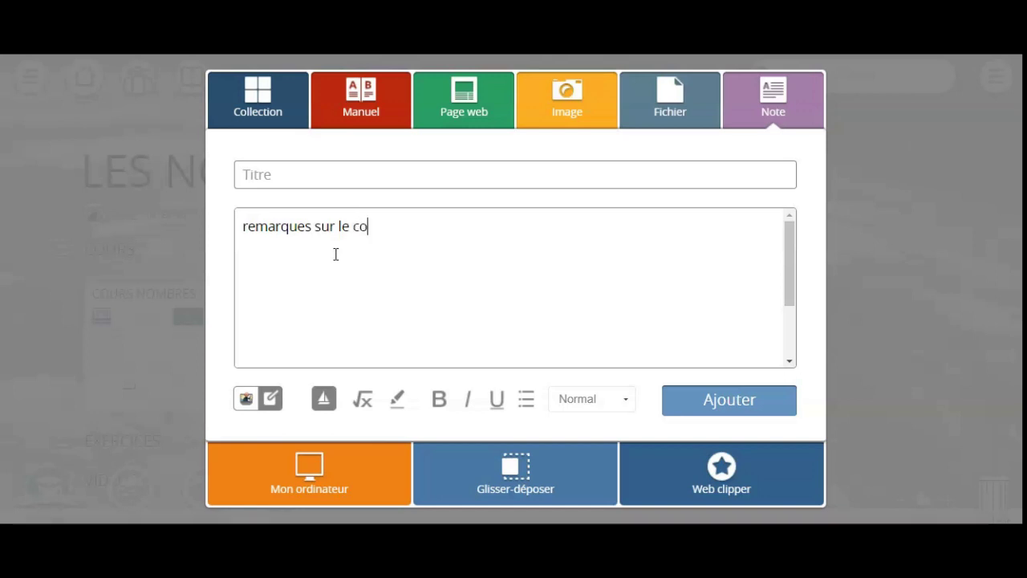
type("rs")
left_click(697, 408)
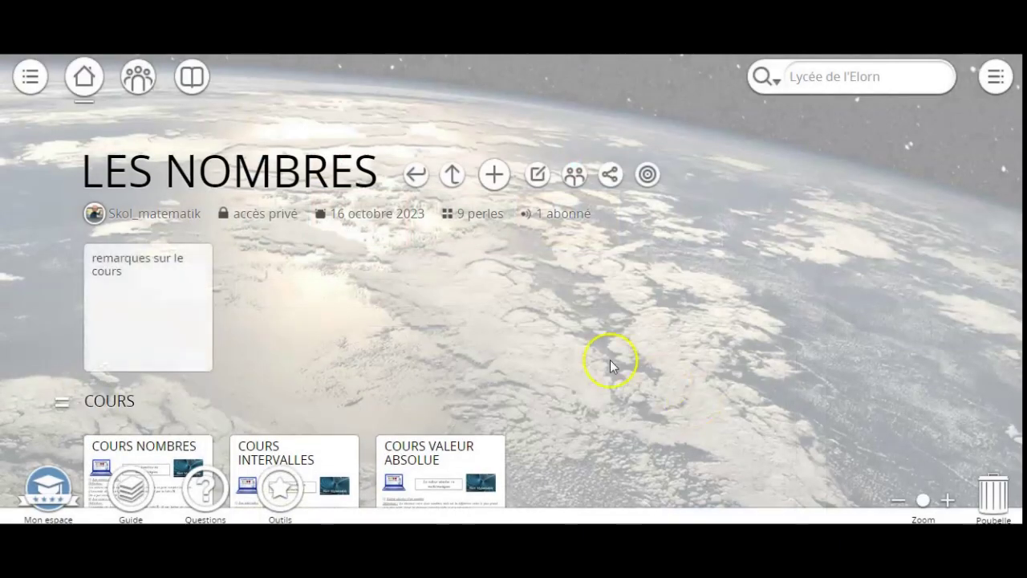
- Move the "remarques sur le cours" note into the COURS section, after COURS VALEUR ABSOLUE
scroll(401, 257, "down", 2)
left_click_drag(126, 131, 602, 321)
scroll(626, 298, "up", 2)
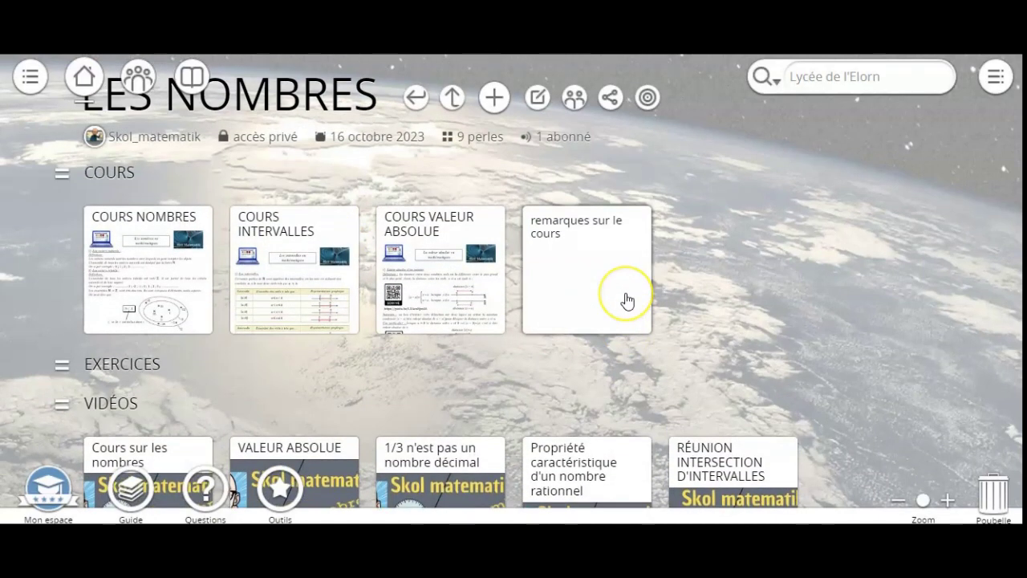
scroll(628, 301, "up", 1)
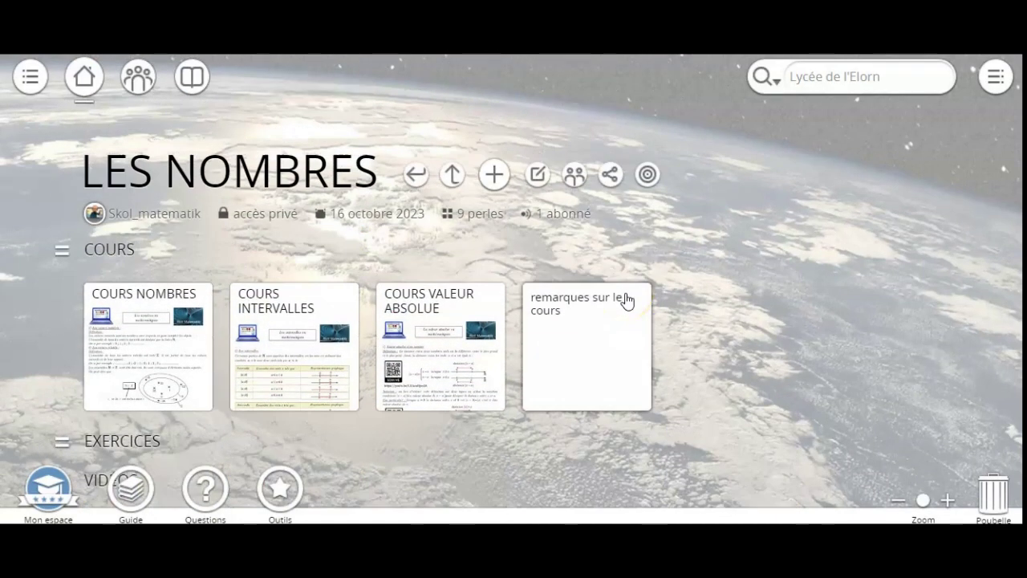
- Upload the file TRACE ECRITE ELEVE (2) from the computer and place it after the note in the COURS section
left_click(494, 174)
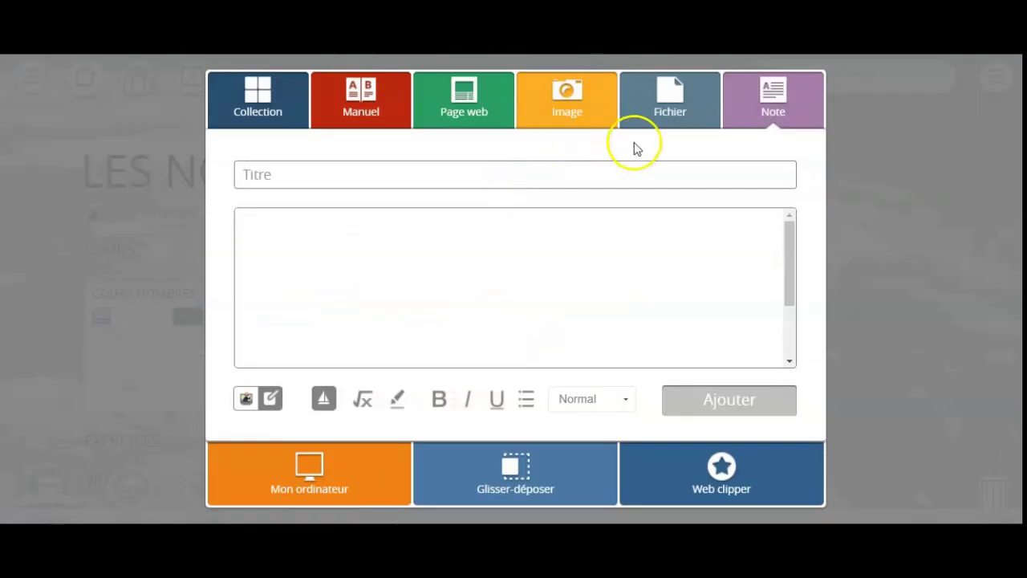
left_click(665, 125)
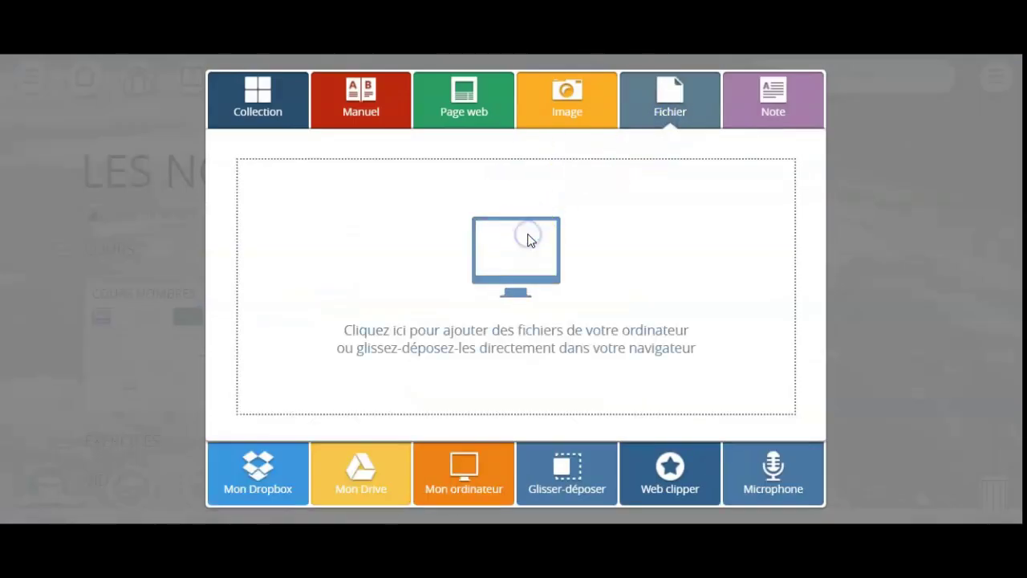
left_click(529, 240)
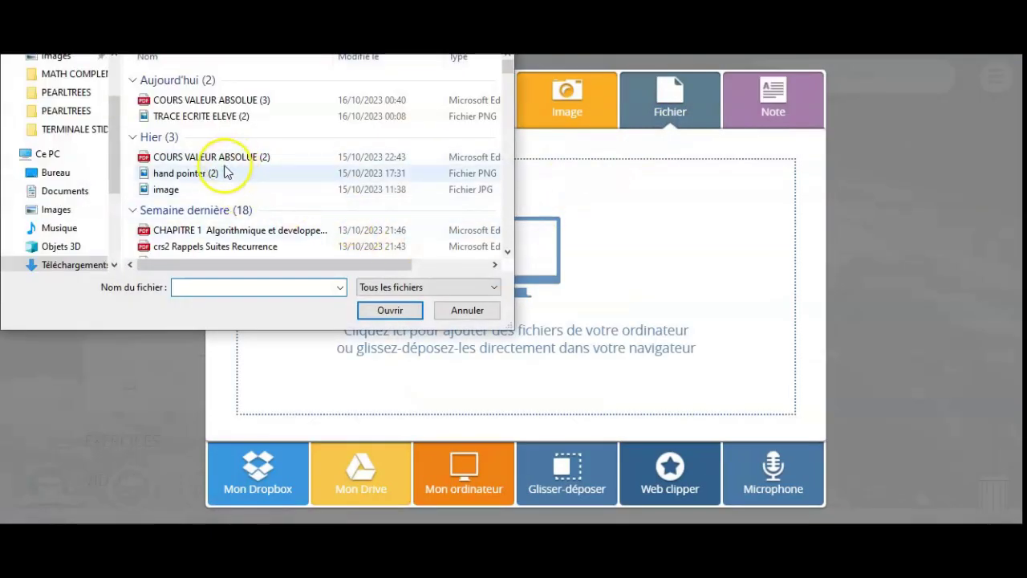
left_click(210, 114)
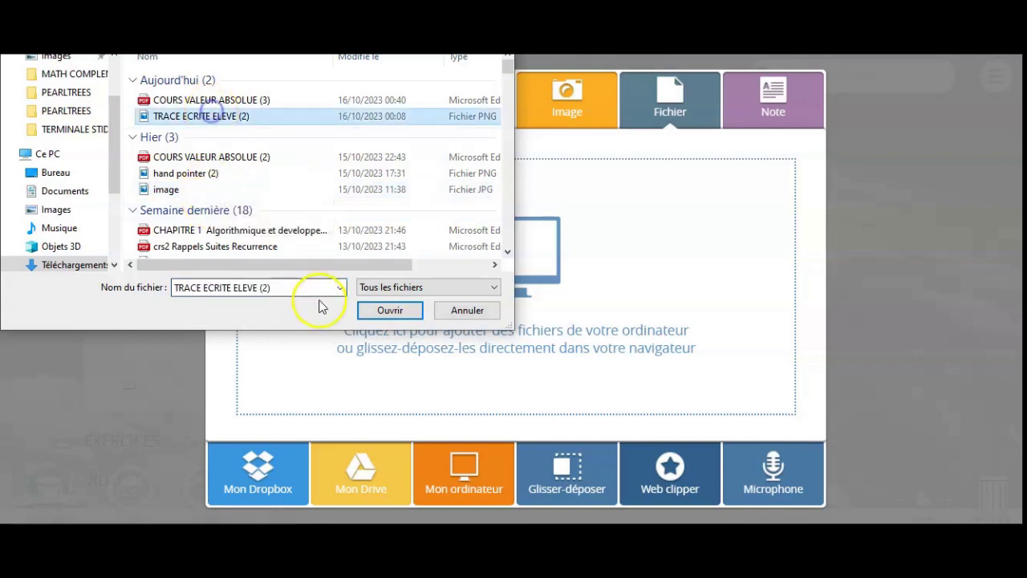
left_click(390, 310)
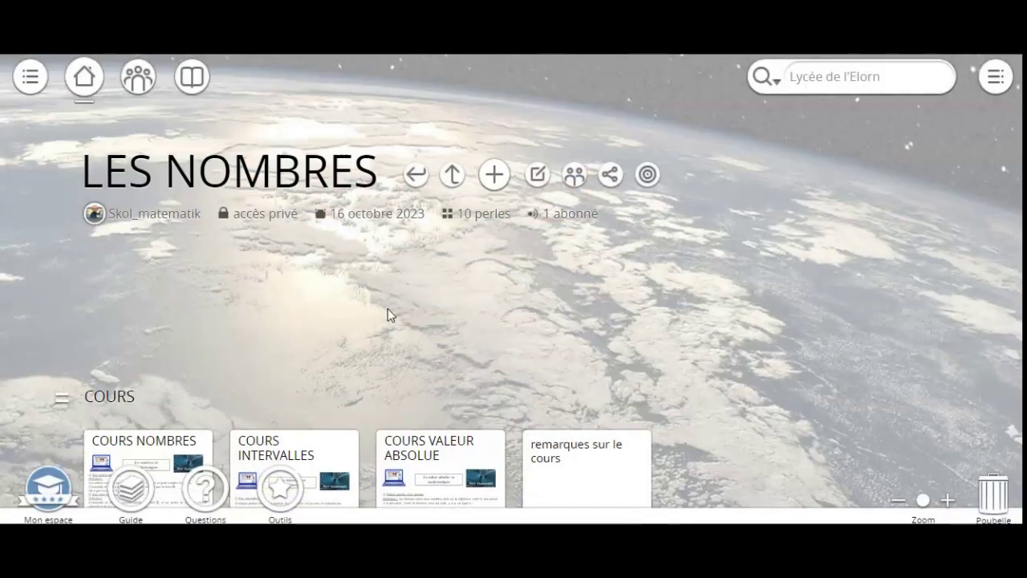
mouse_move(134, 303)
left_mouse_down()
mouse_move(746, 407)
mouse_move(711, 447)
mouse_move(797, 404)
mouse_move(458, 488)
mouse_move(447, 472)
mouse_move(732, 311)
left_mouse_up()
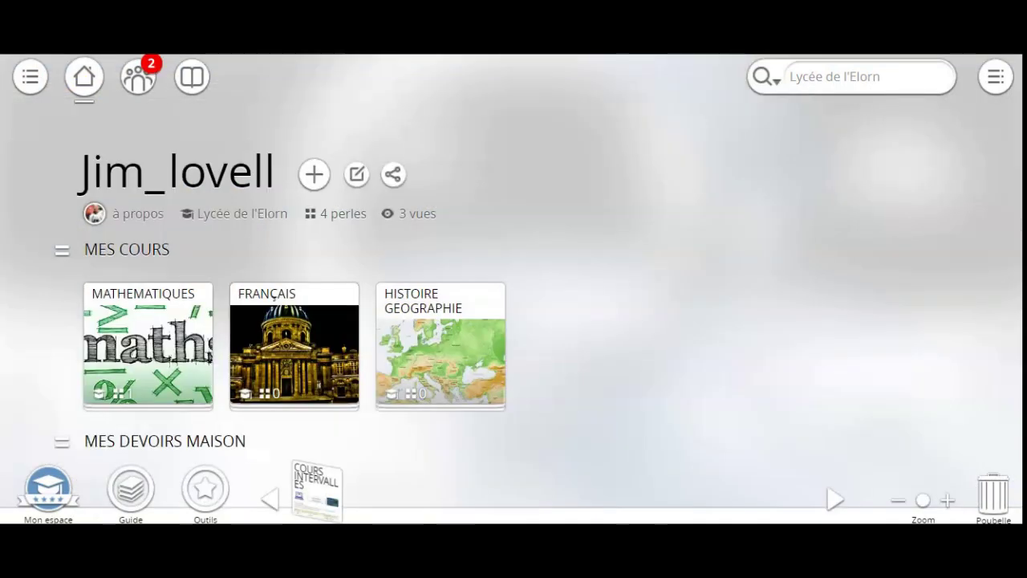
- Check the student's network notifications for the added items and open the subscribed LES NOMBRES collection in MATHEMATIQUES
left_click(139, 79)
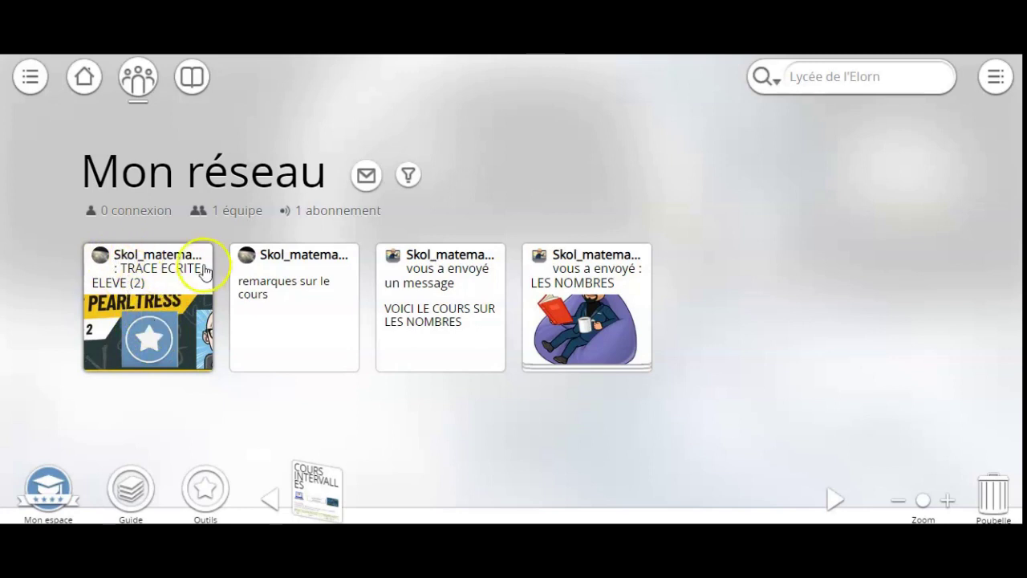
left_click(87, 81)
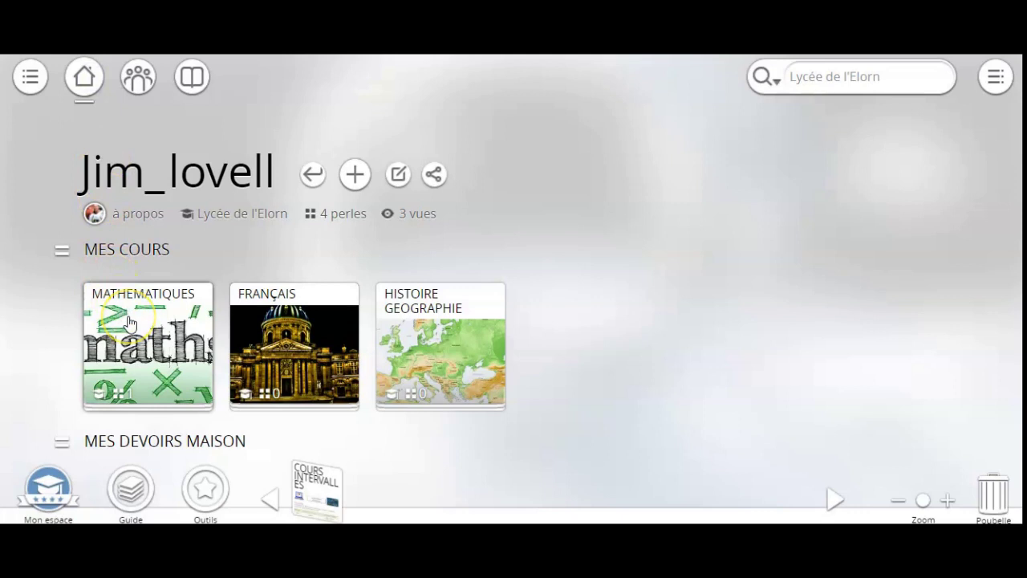
left_click(129, 322)
left_click(128, 322)
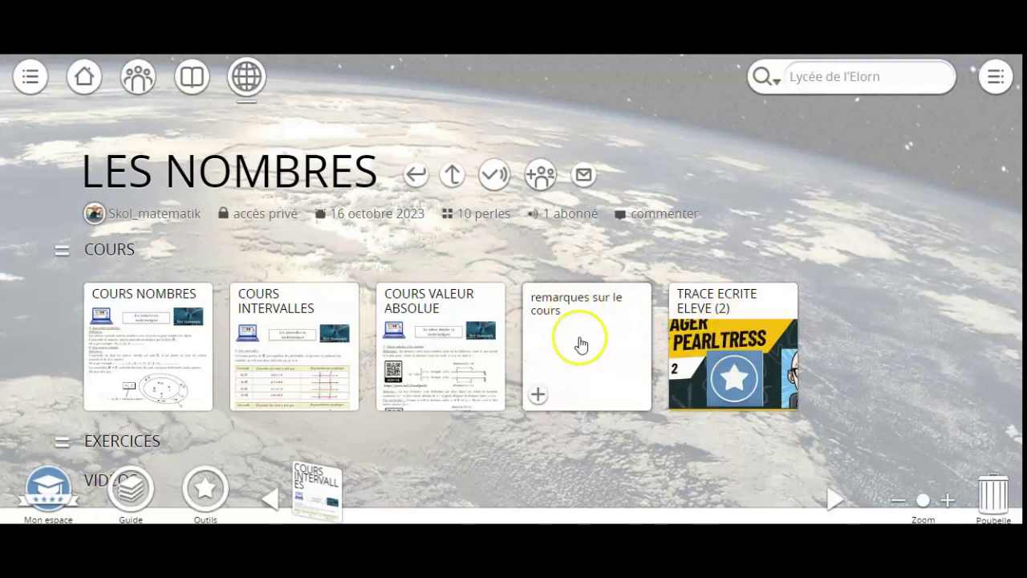
- As the student, try to move the "remarques sur le cours" note and TRACE ECRITE ELEVE (2) to the trash, and read the note
left_click_drag(580, 340, 989, 485)
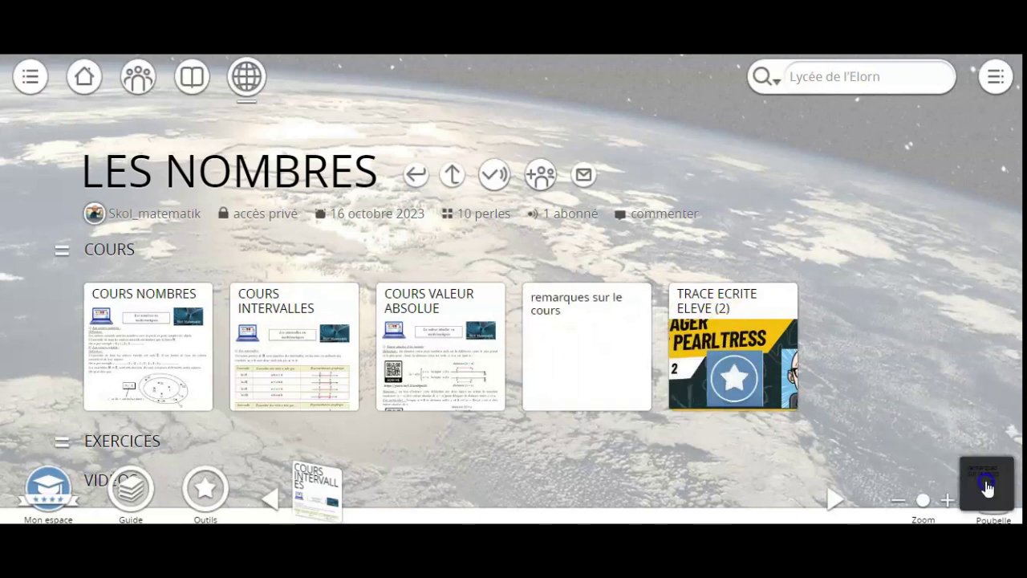
mouse_move(750, 366)
left_mouse_down()
mouse_move(865, 410)
mouse_move(1008, 486)
left_mouse_up()
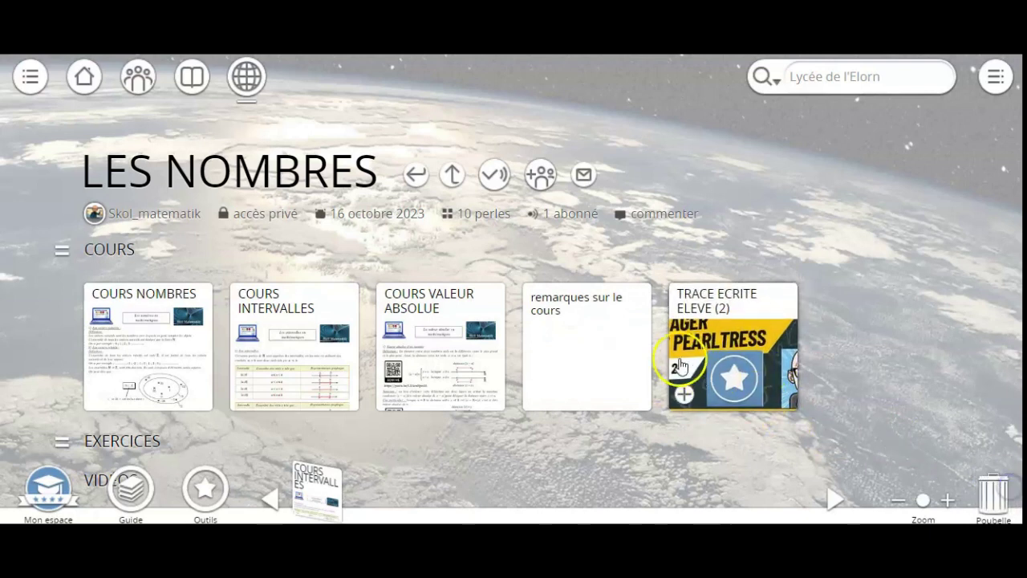
left_click(606, 343)
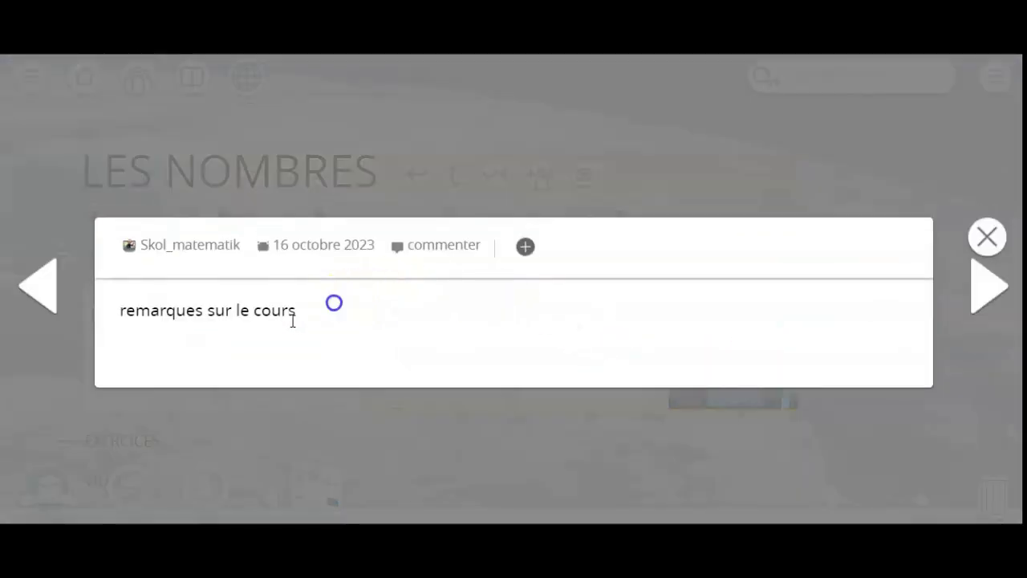
left_click(987, 236)
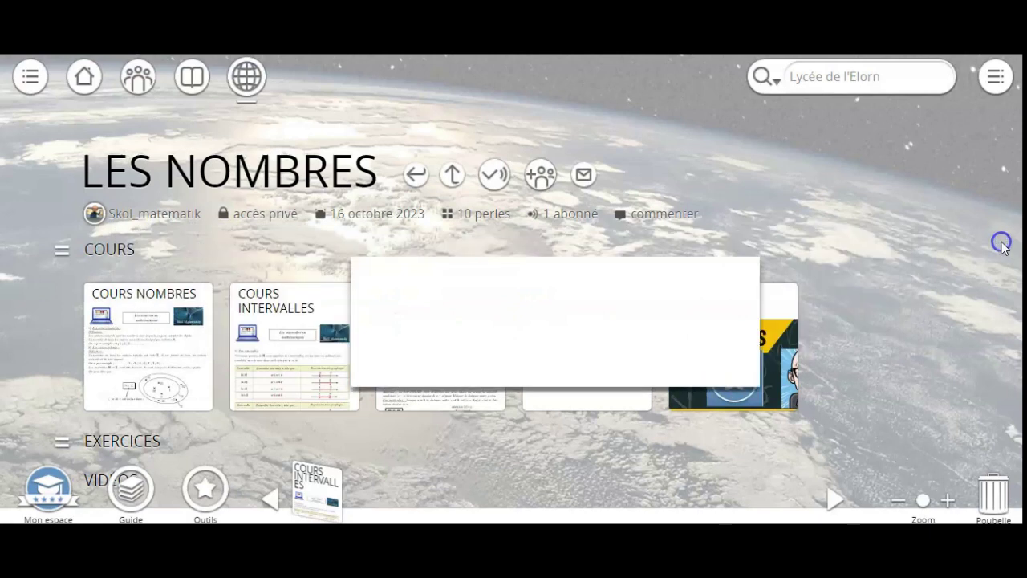
mouse_move(591, 386)
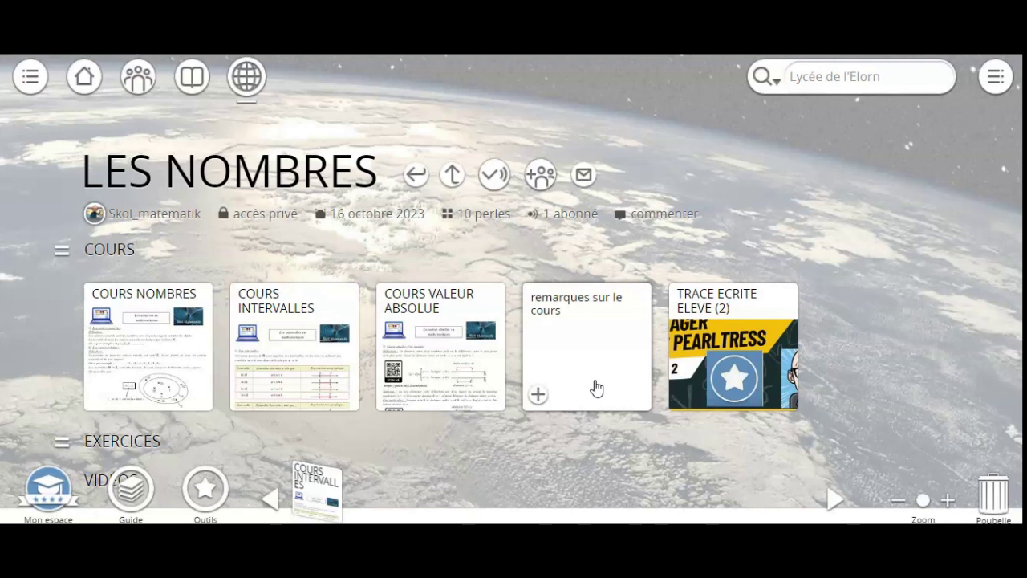
- Return to the student's MATHEMATIQUES collection, and reopen LES NOMBRES in the teacher's SECONDE collection
left_click(81, 78)
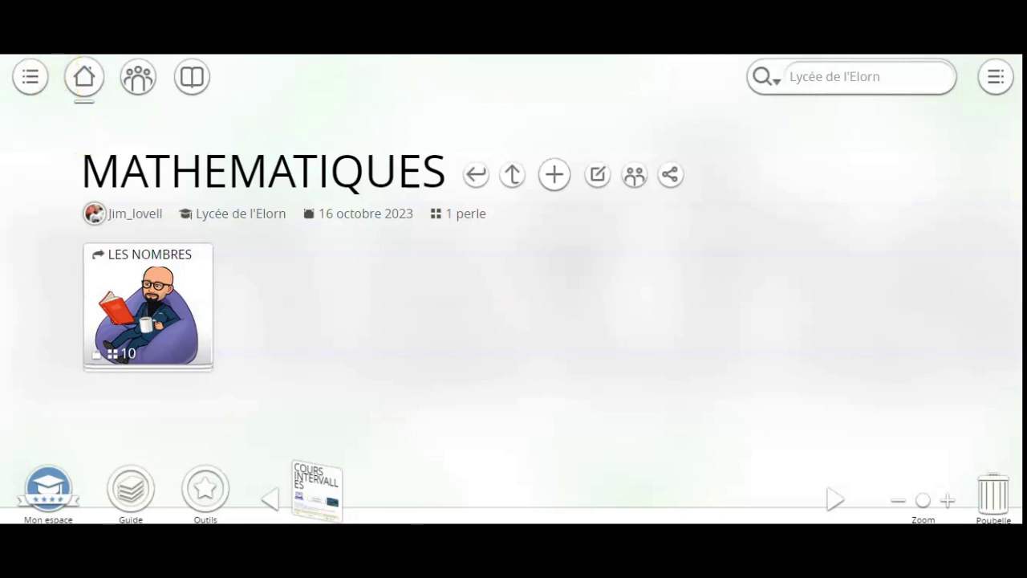
left_click(84, 76)
left_click(168, 333)
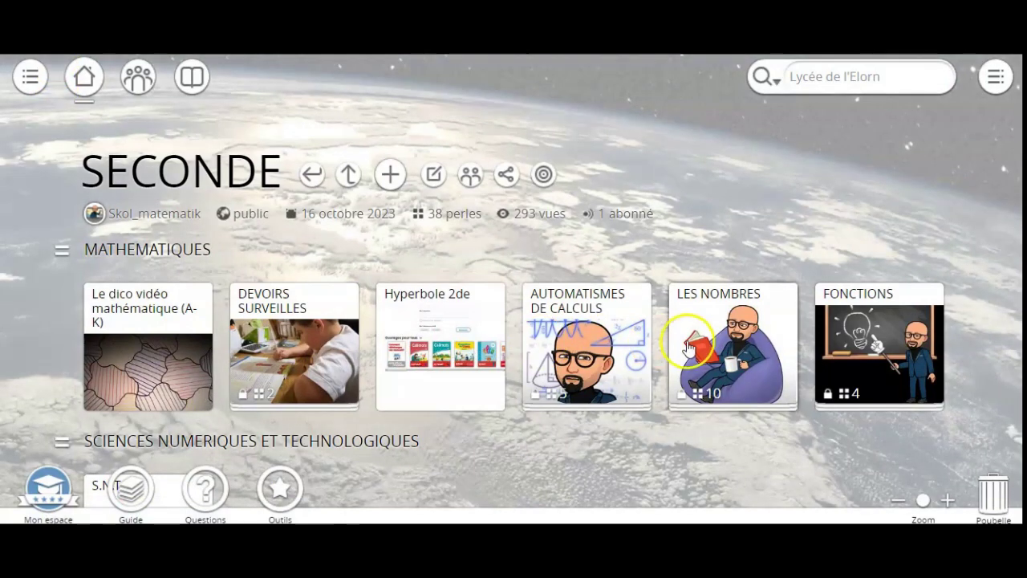
left_click(688, 353)
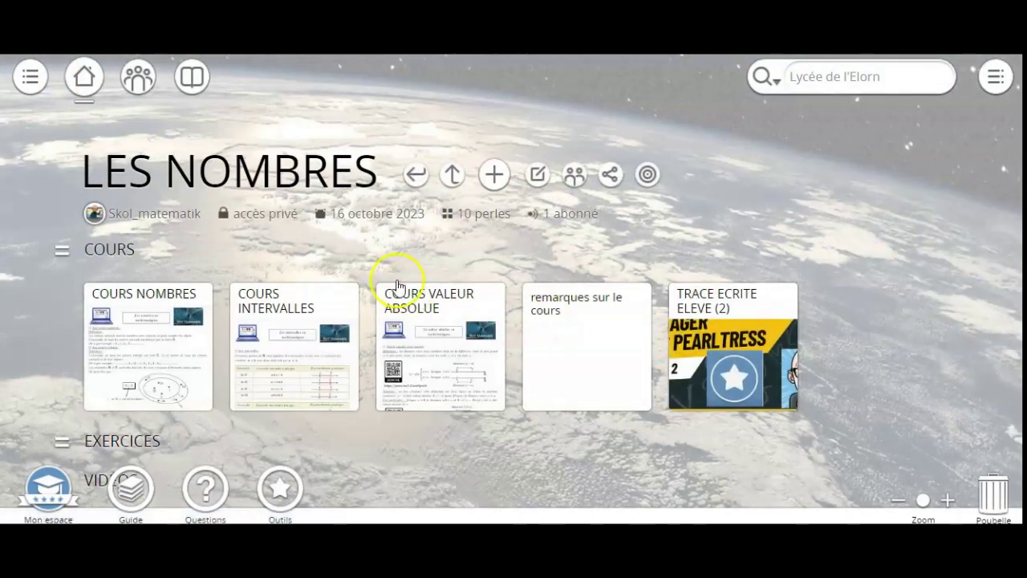
- Share LES NOMBRES by permalink, accept sharing it outside the private zone, and copy the collection's link
left_click(610, 177)
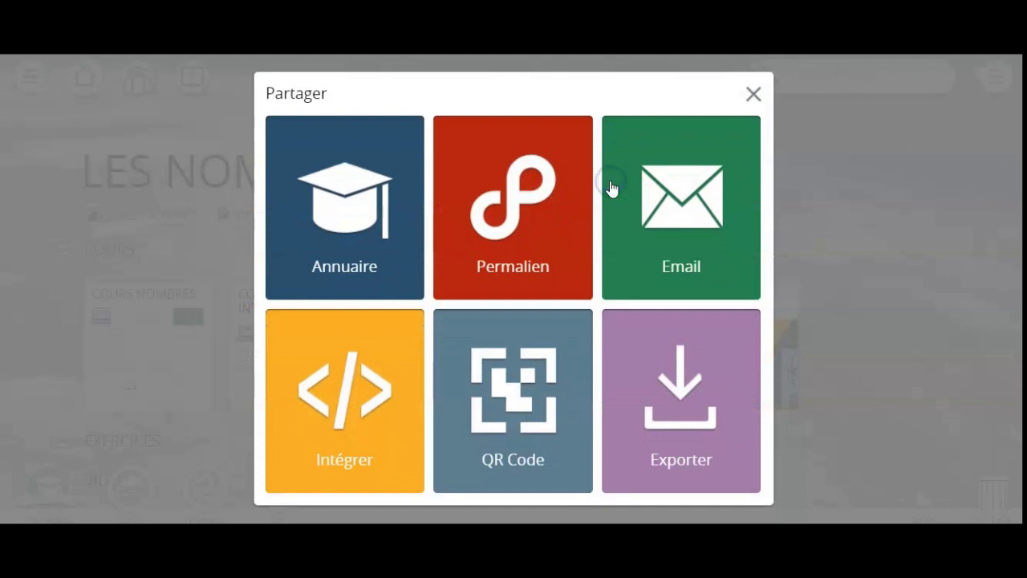
left_click(494, 230)
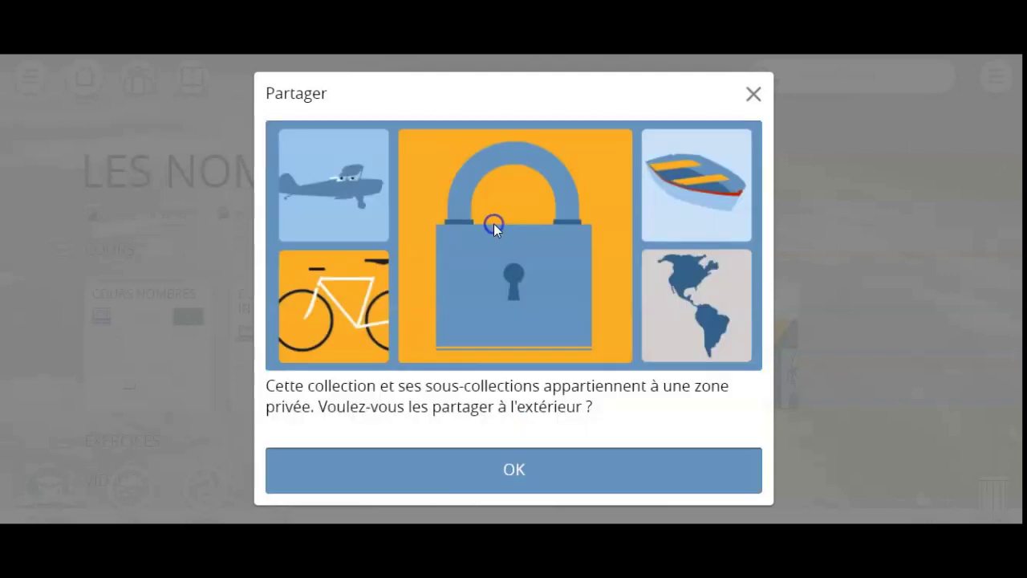
left_click(475, 472)
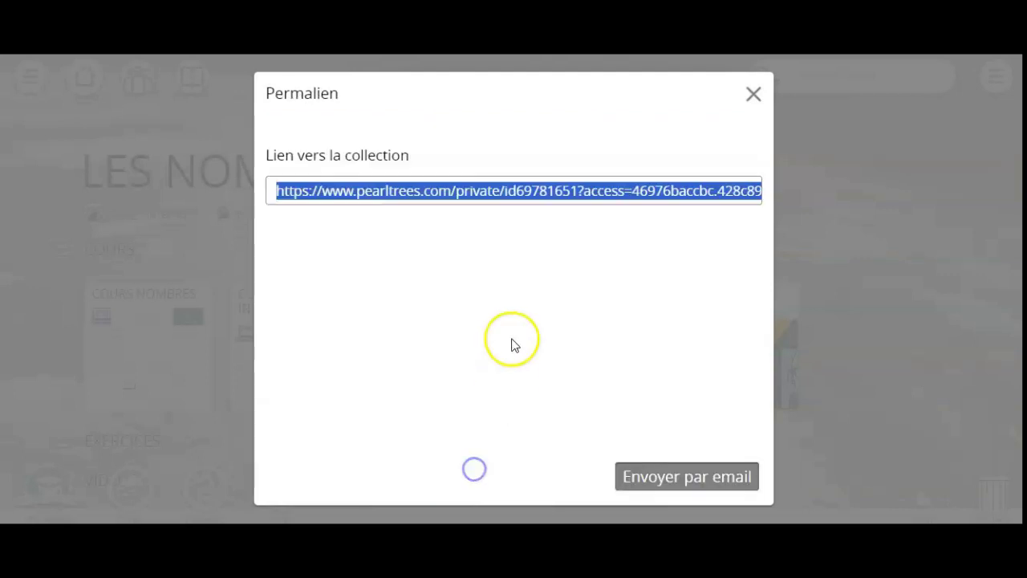
right_click(520, 198)
left_click(546, 207)
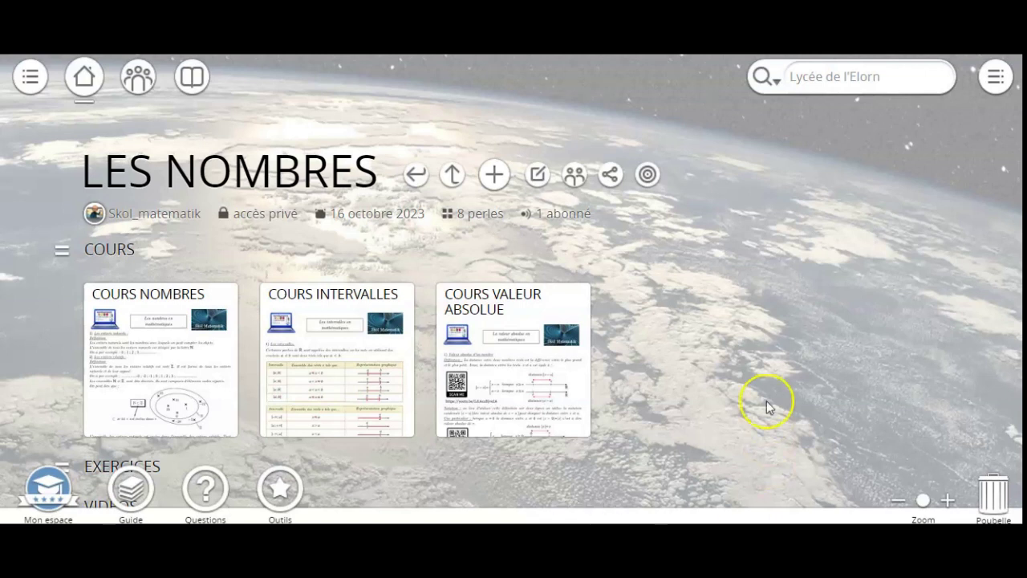
- Display the QR code for LES NOMBRES, accepting sharing outside the private zone, and view the collection's zip export option
left_click(609, 184)
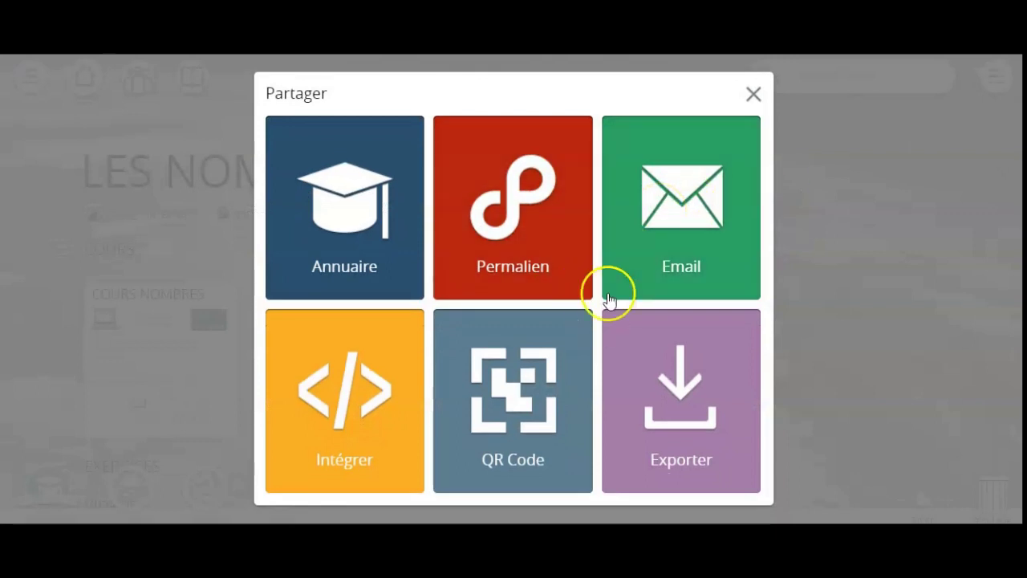
left_click(528, 399)
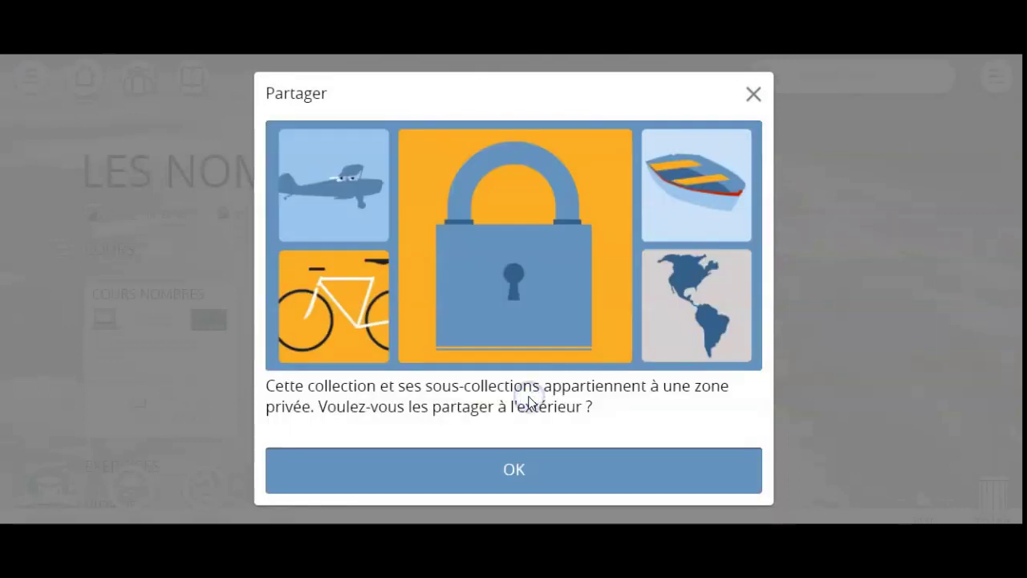
left_click(491, 480)
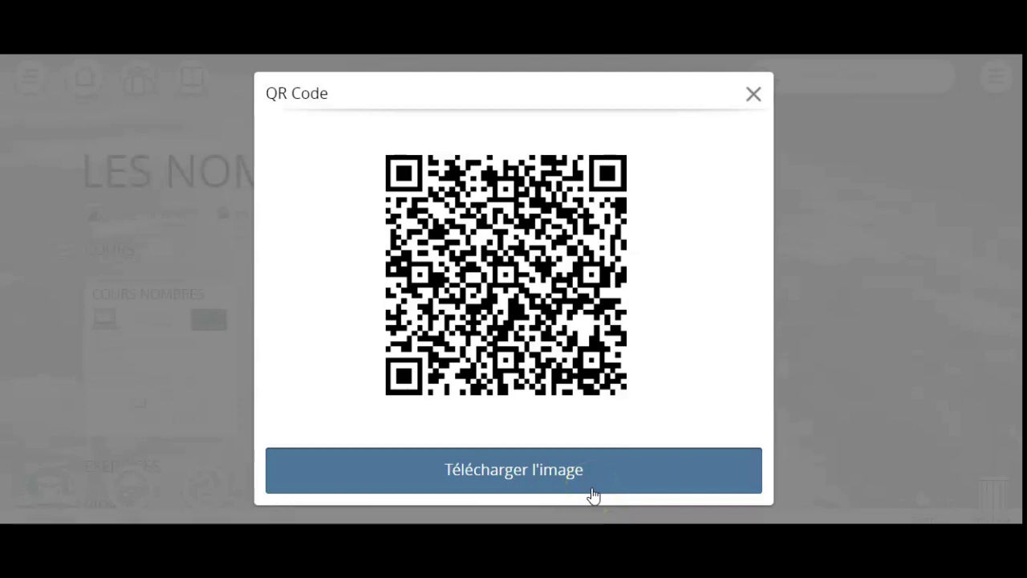
left_click(754, 96)
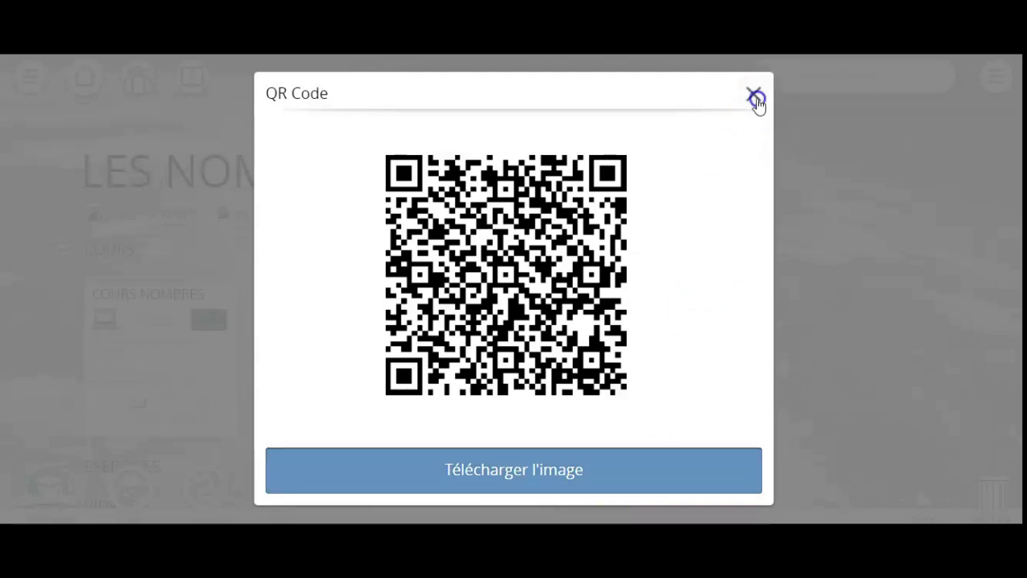
left_click(663, 413)
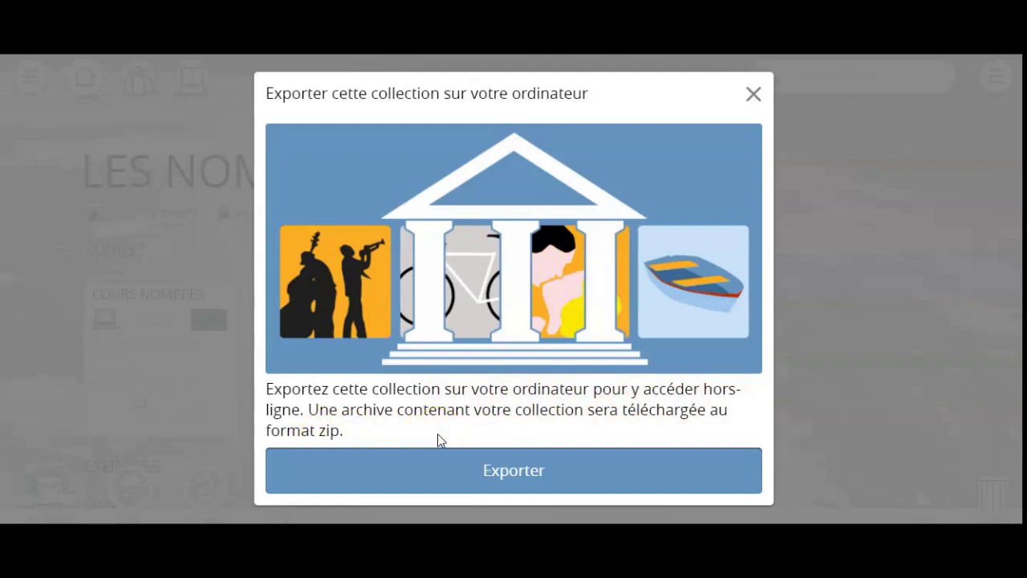
left_click(752, 100)
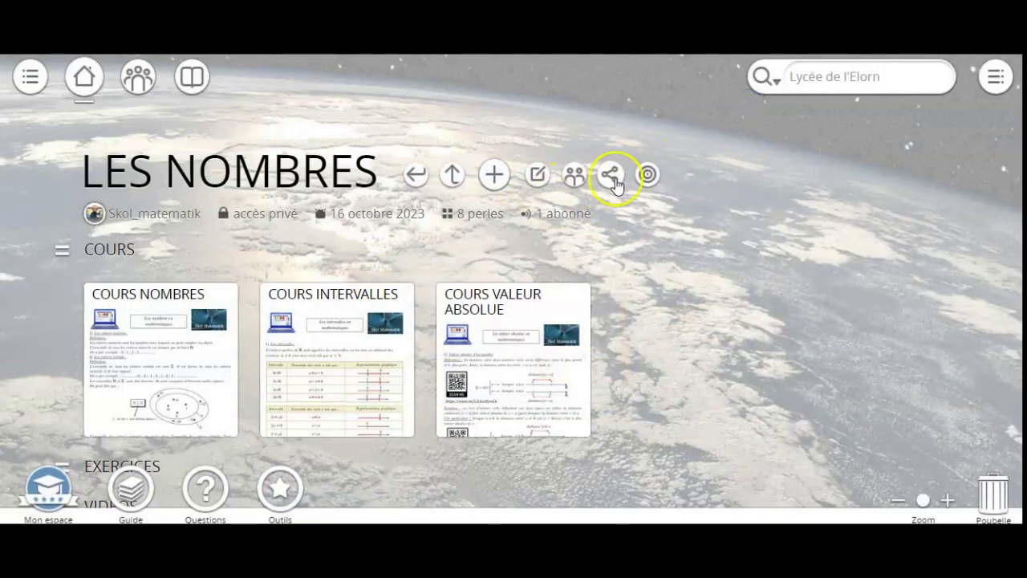
- Generate the embed code for LES NOMBRES, accept sharing it outside the private zone, and copy the code
left_click(613, 182)
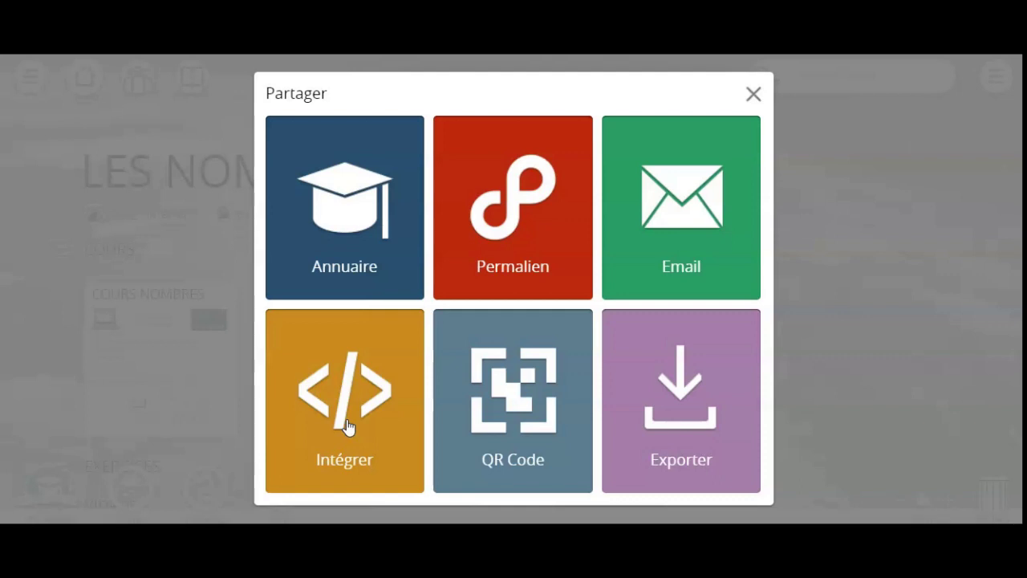
left_click(347, 427)
left_click(419, 475)
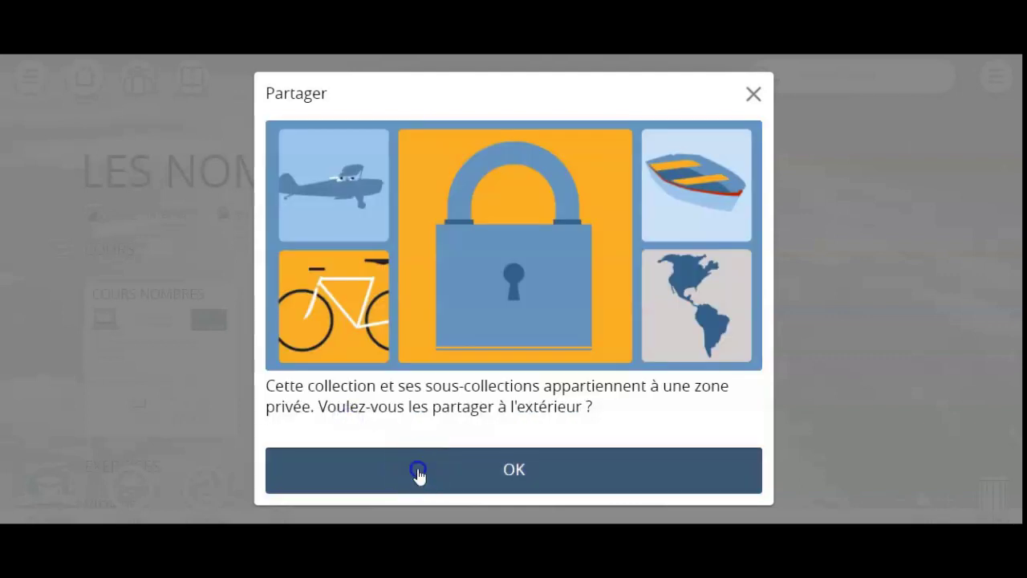
left_click(392, 239)
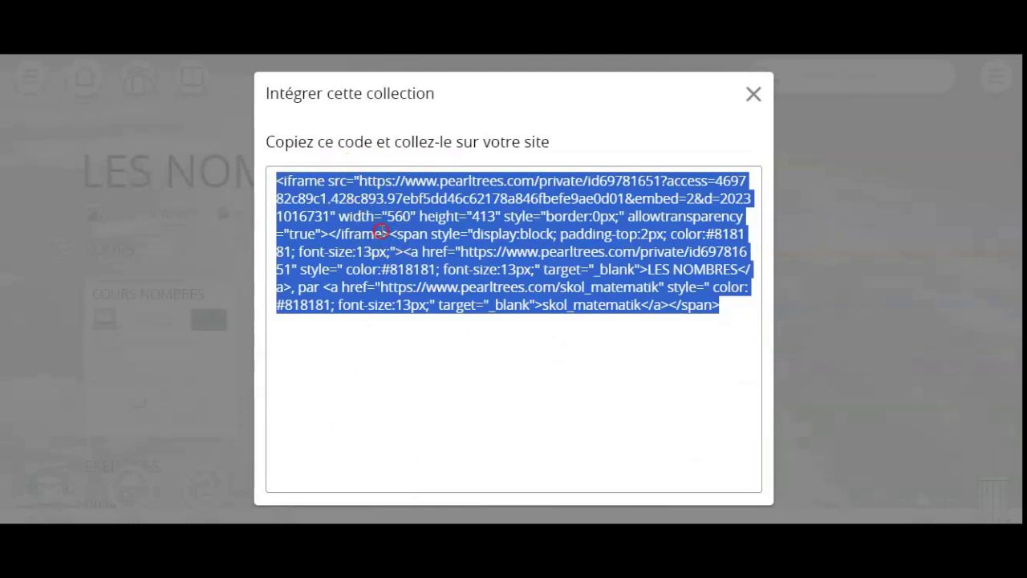
right_click(383, 232)
left_click(420, 243)
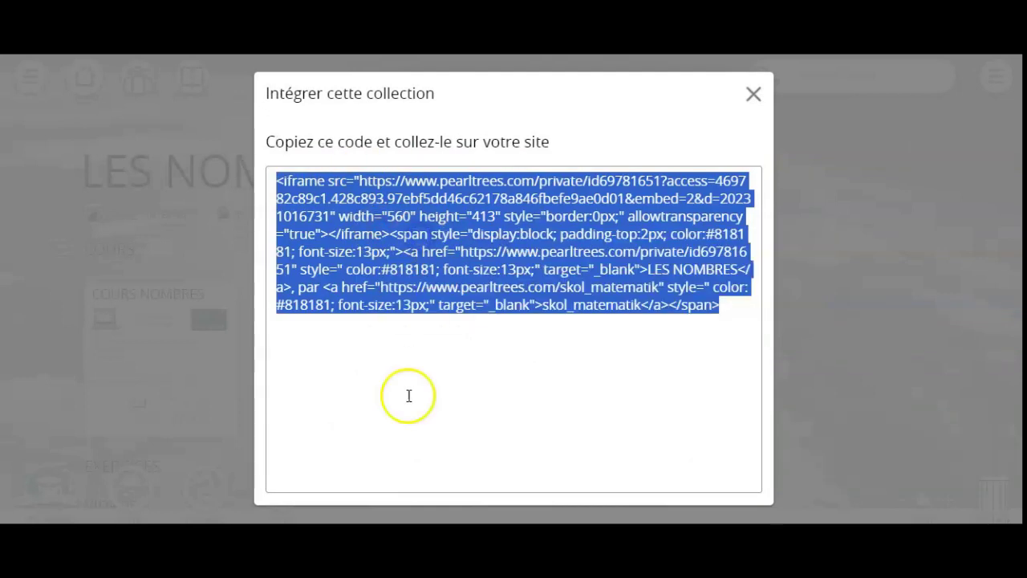
- Switch to the SKOL MATEMATIK site in Google Sites and insert the copied code as an embed at the end of the page
left_click(429, 522)
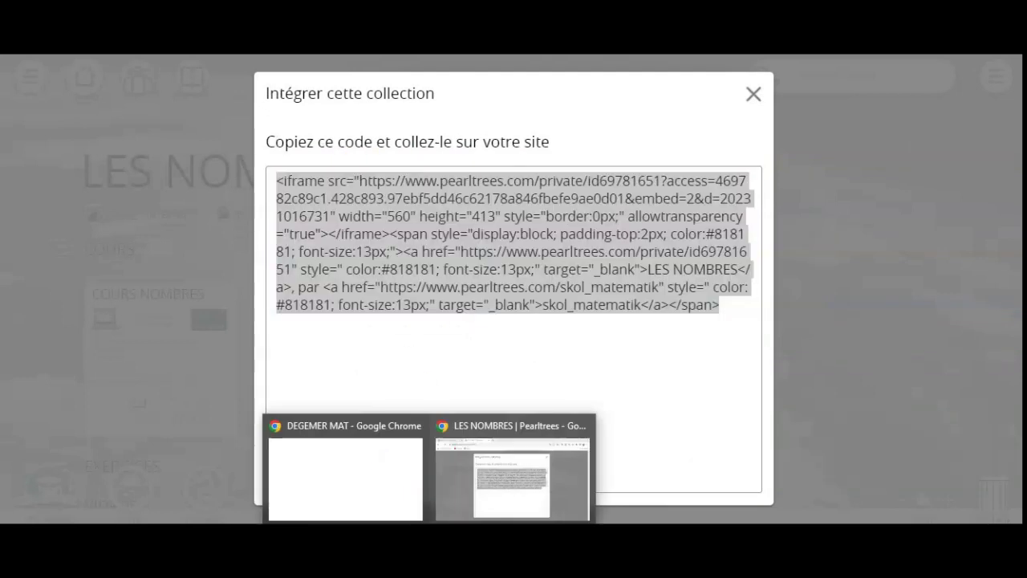
left_click(391, 489)
scroll(343, 406, "down", 1)
scroll(342, 407, "down", 3)
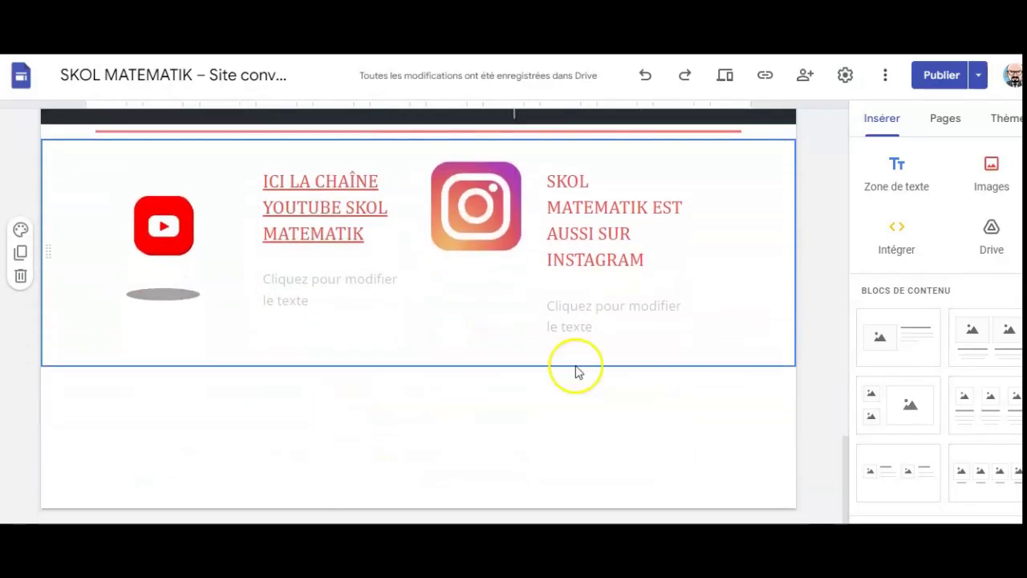
left_click(883, 250)
left_click(459, 252)
right_click(424, 289)
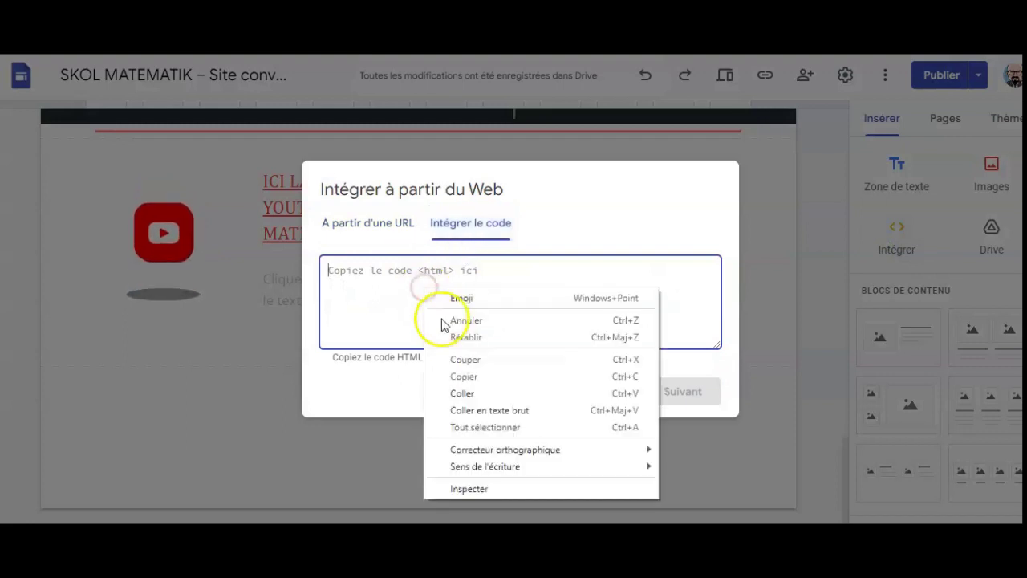
left_click(463, 396)
left_click(671, 392)
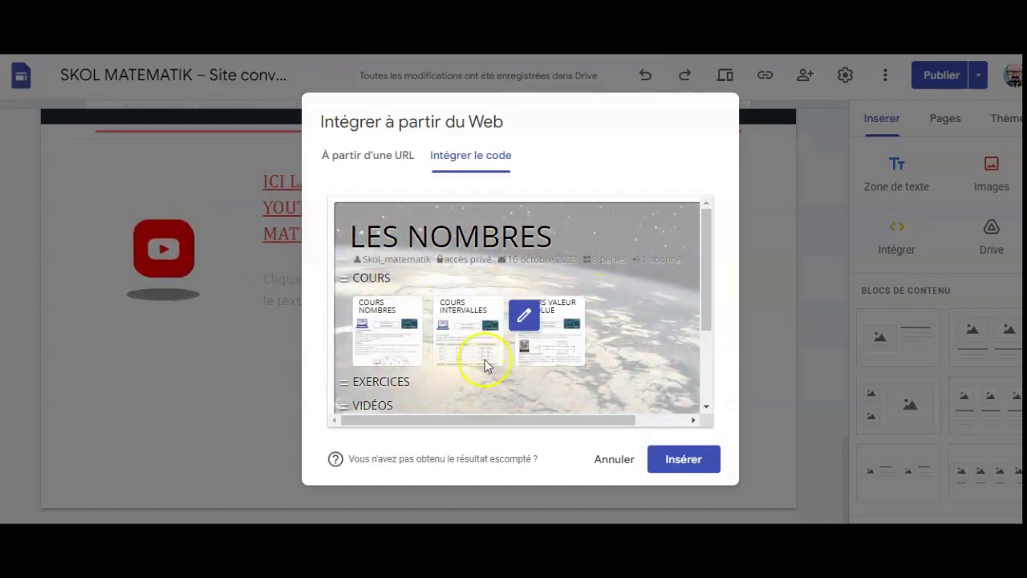
left_click(671, 464)
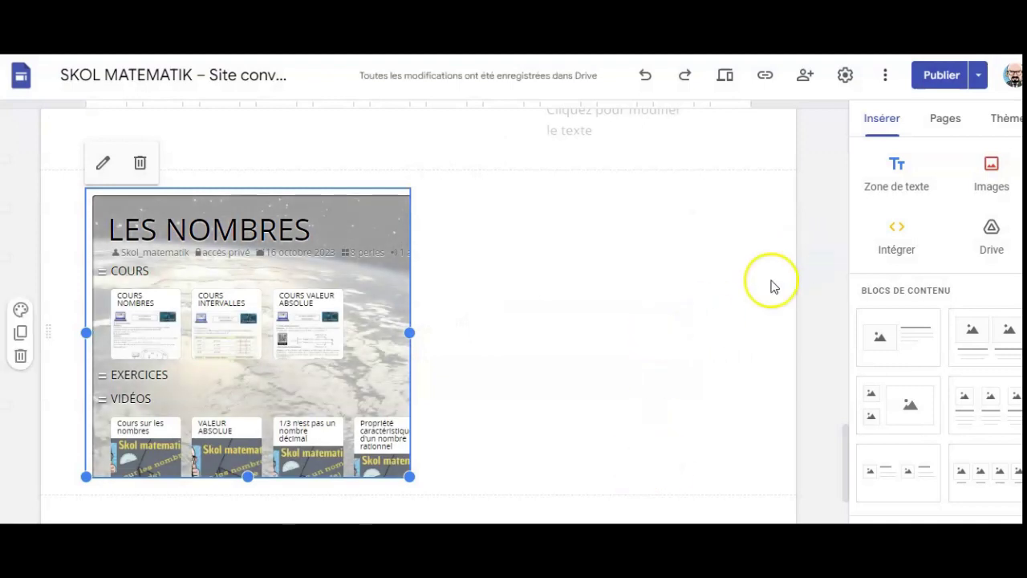
- Publish the updated site and preview the embedded LES NOMBRES collection on the ACCUEIL page
left_click(939, 76)
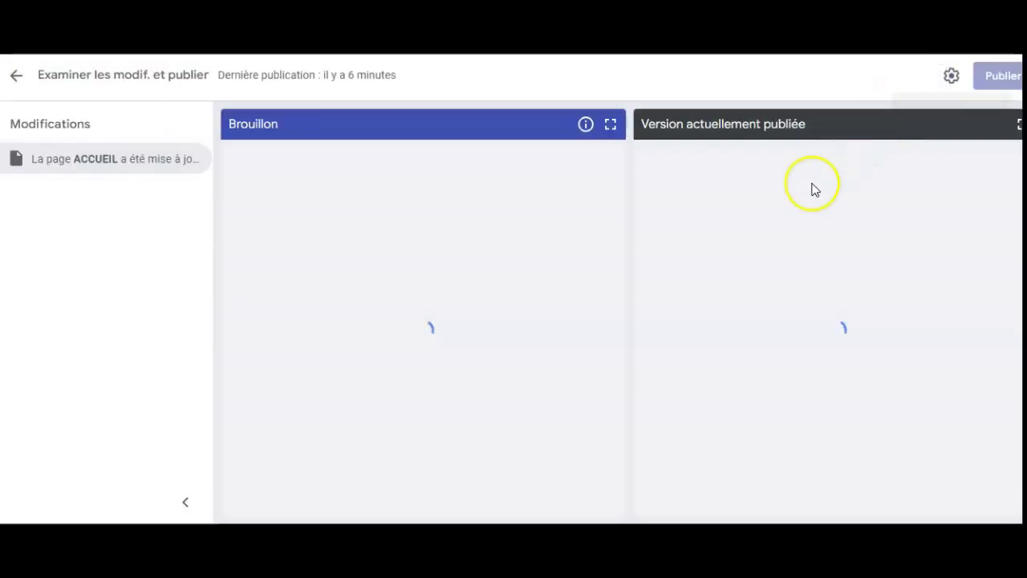
left_click(987, 79)
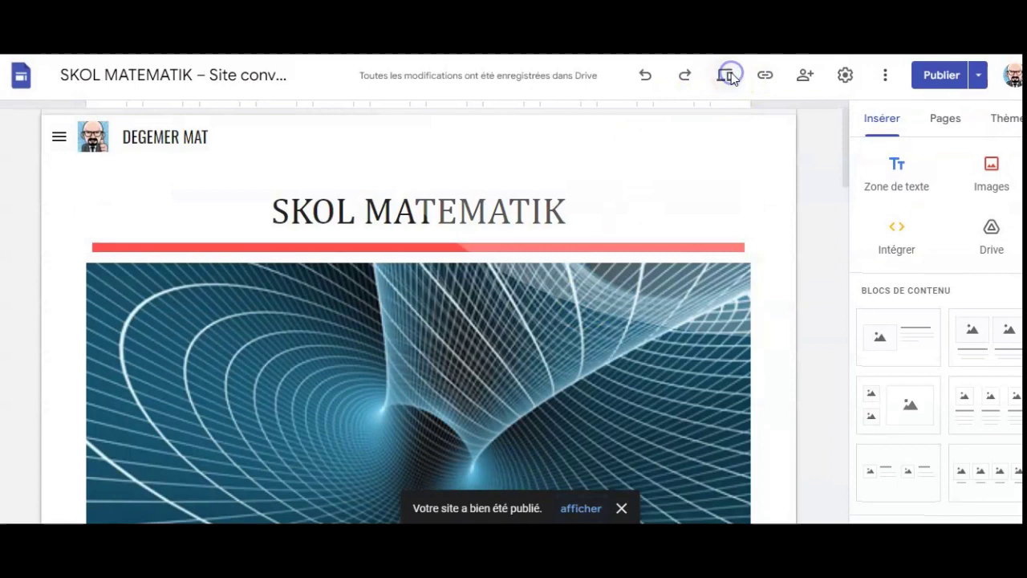
left_click(727, 76)
scroll(489, 321, "down", 5)
scroll(489, 321, "down", 15)
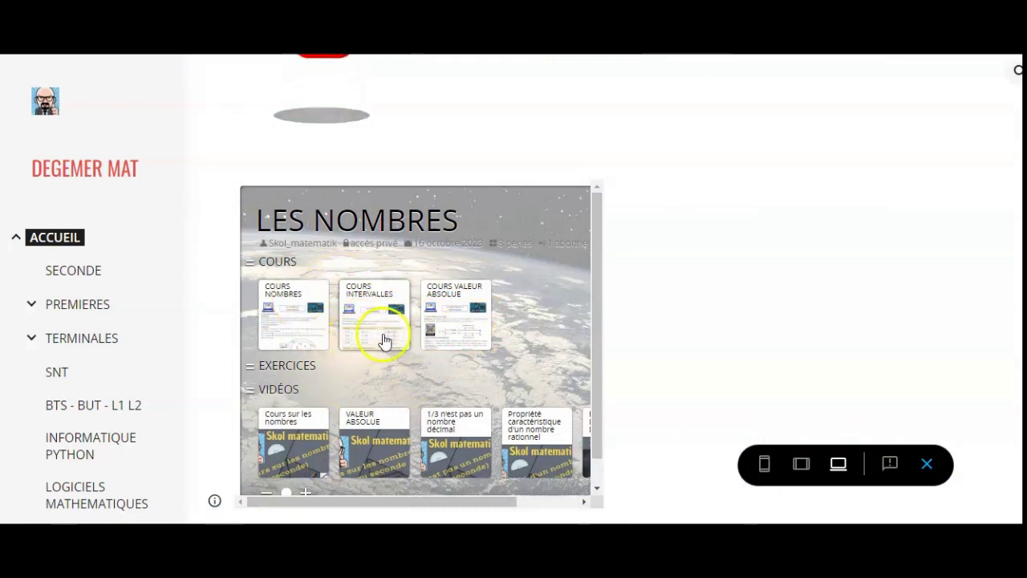
- Open COURS VALEUR ABSOLUE from the embedded collection and download the document
left_click(457, 329)
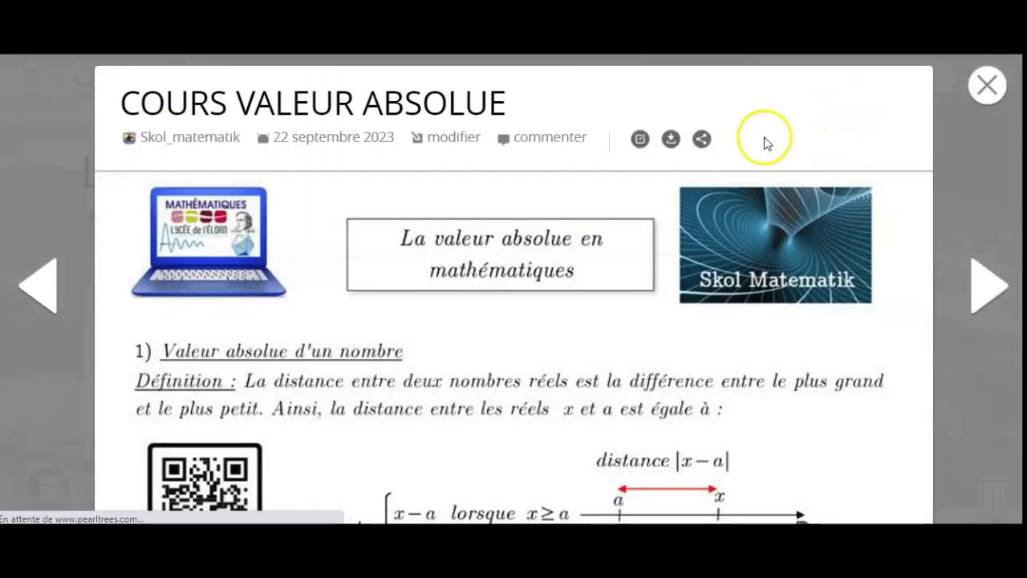
left_click(671, 139)
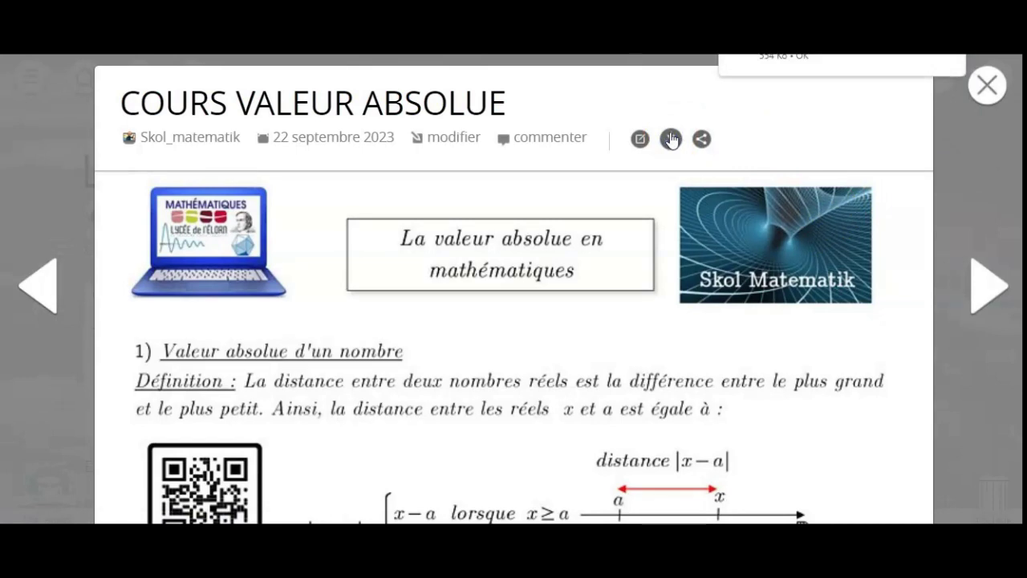
left_click(987, 84)
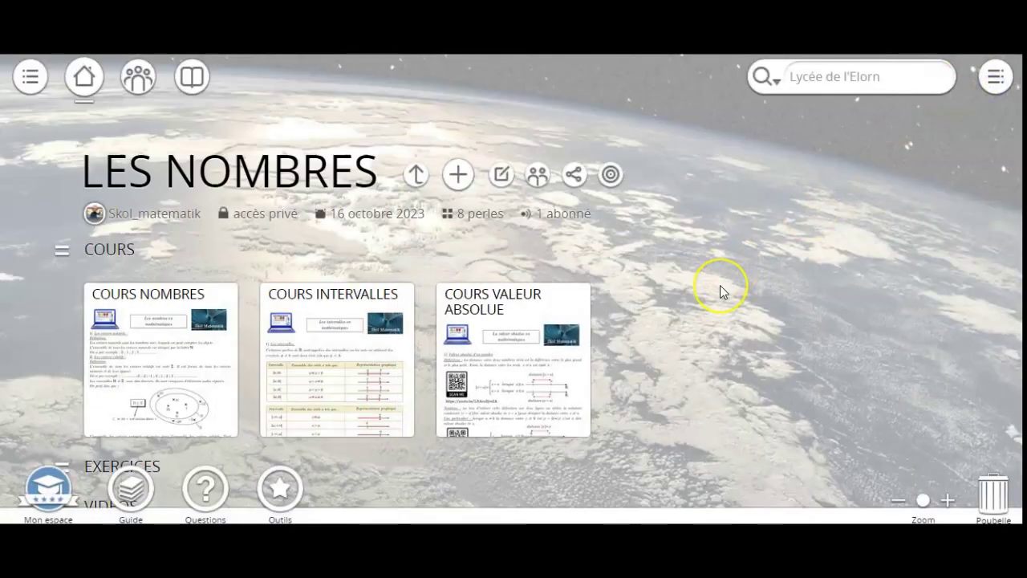